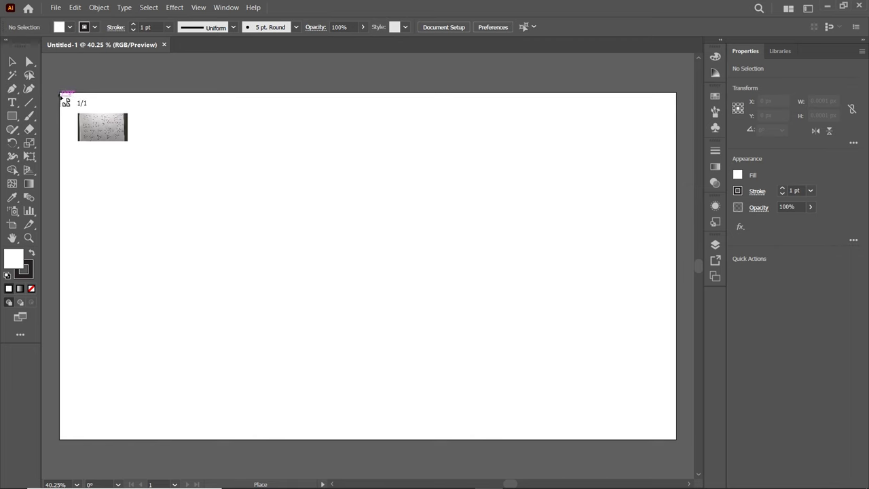
# Step: Place the sketch image from the artboard's upper-left corner so it fills the artboard, and set its opacity to 25%
pyautogui.click(59, 93)
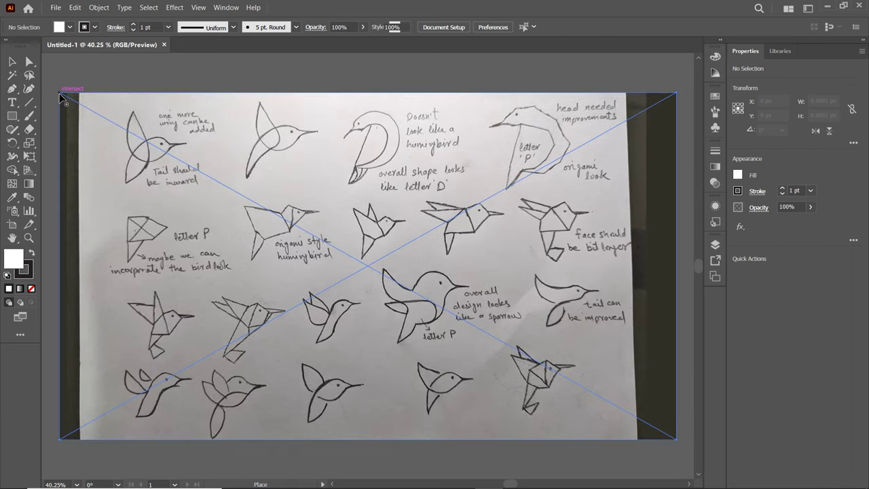
pyautogui.click(786, 208)
pyautogui.write('25')
pyautogui.press('Return')
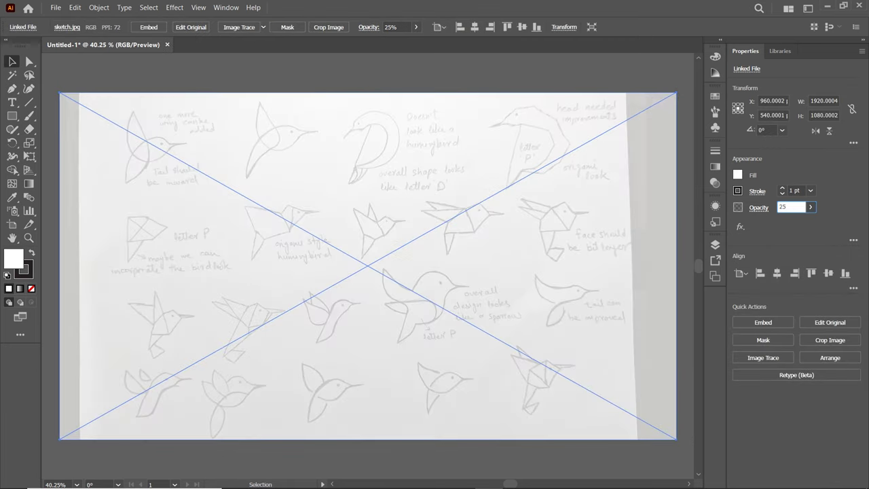
# Step: Lock the linked sketch image within Layer 1
pyautogui.click(222, 4)
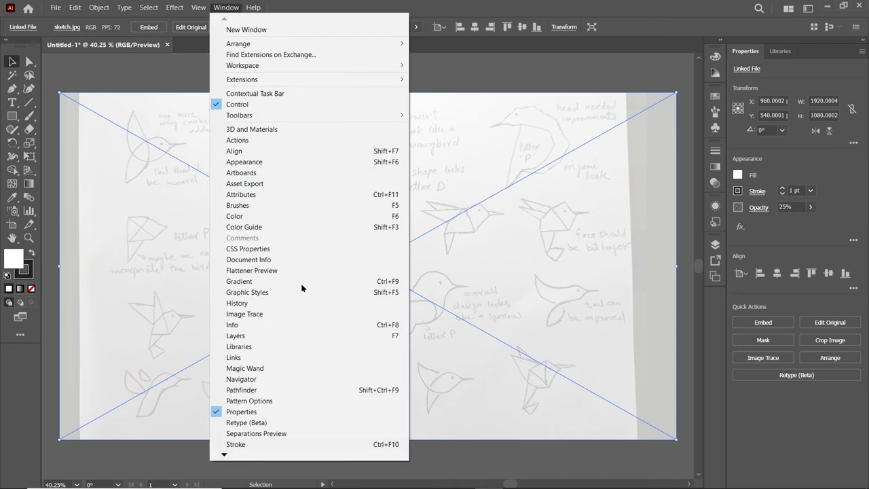
pyautogui.click(250, 335)
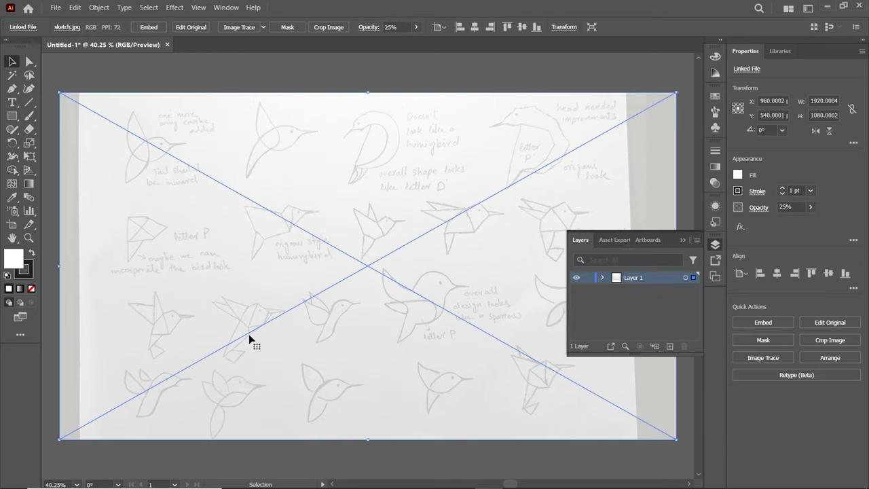
pyautogui.click(602, 278)
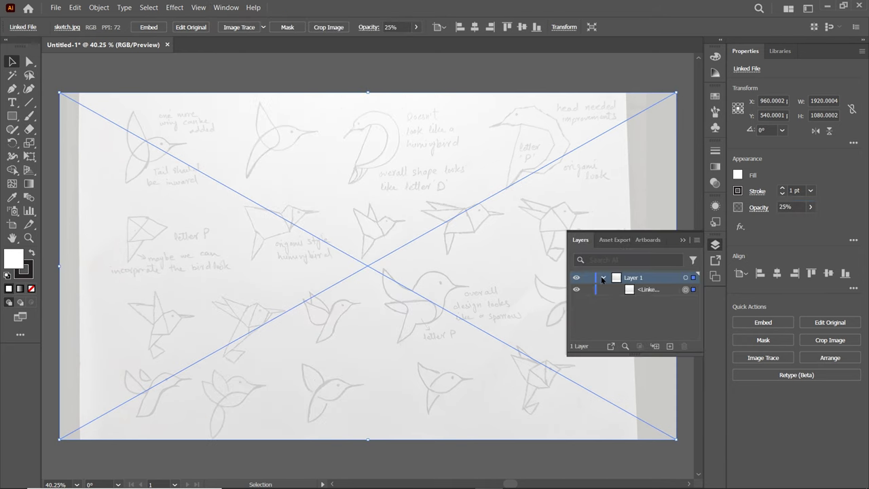
pyautogui.click(641, 292)
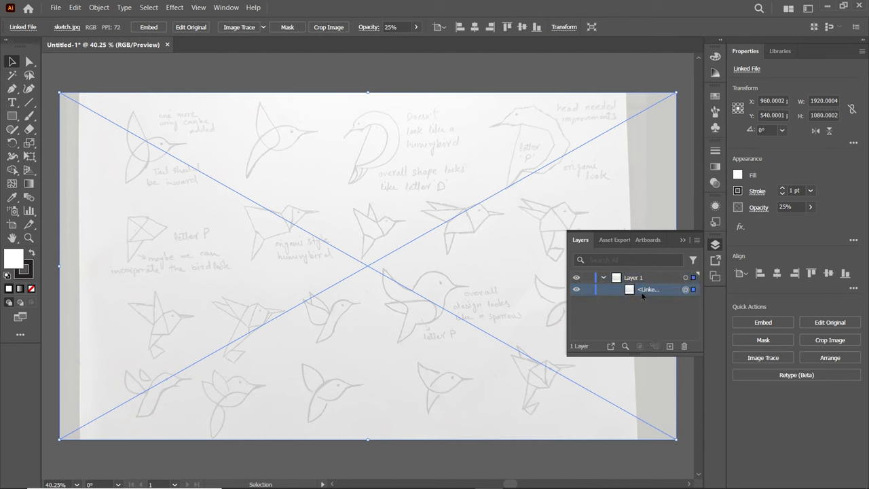
pyautogui.click(588, 290)
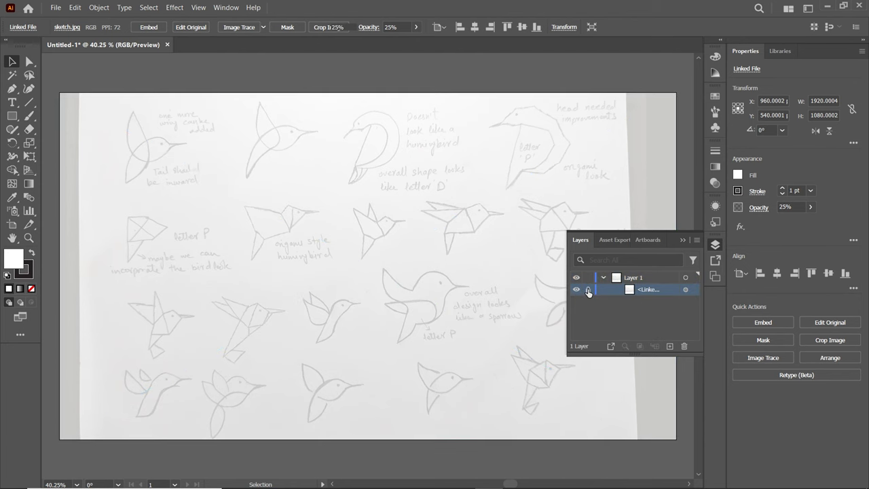
pyautogui.click(683, 240)
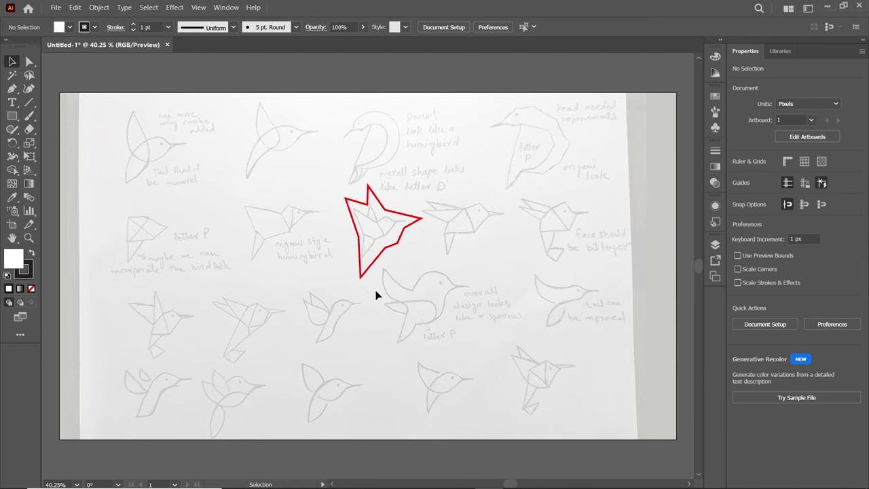
# Step: Trace the tail of the origami hummingbird in the second row as a closed triangle with the Pen tool
pyautogui.press('z')
pyautogui.moveTo(374, 230); pyautogui.dragTo(528, 311)
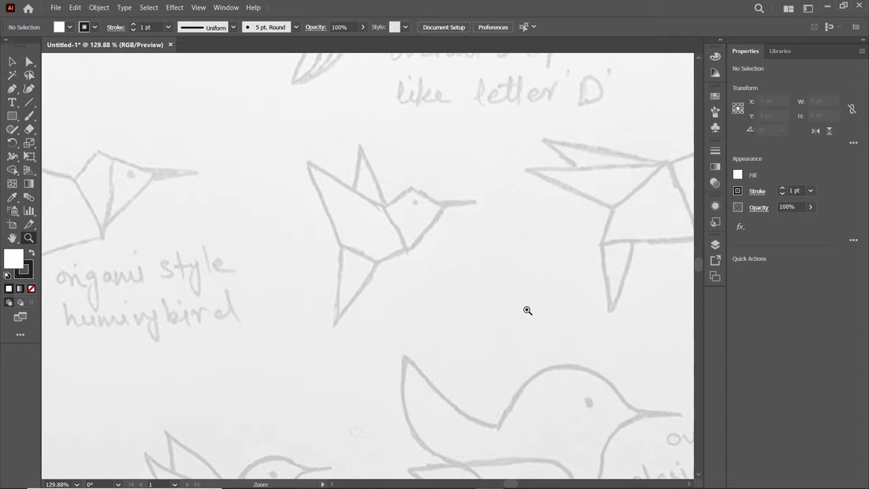
pyautogui.click(12, 89)
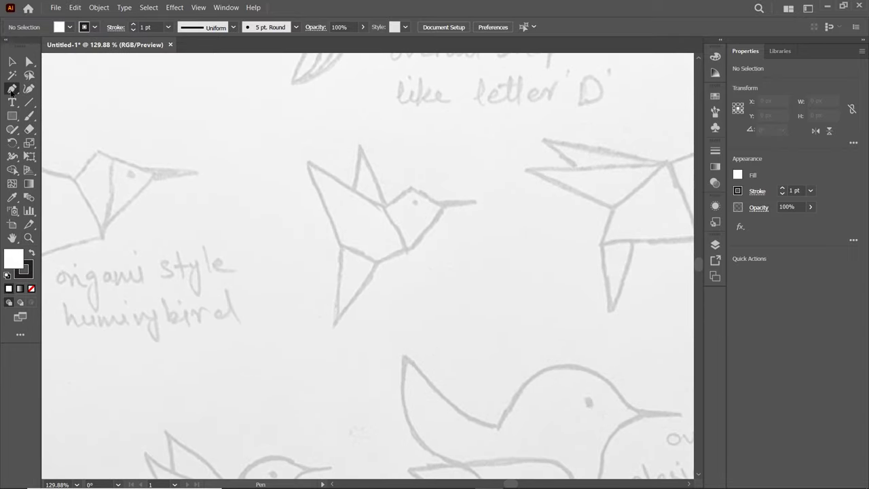
pyautogui.click(334, 324)
pyautogui.click(342, 245)
pyautogui.click(379, 265)
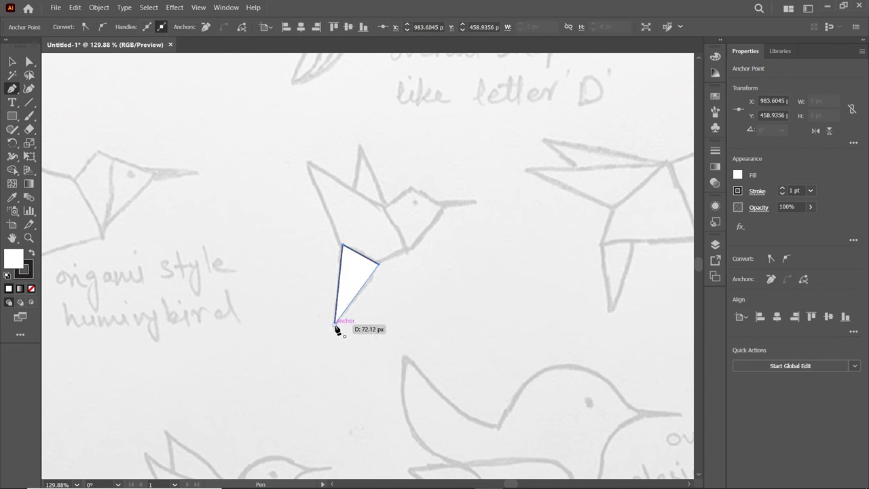
pyautogui.click(334, 324)
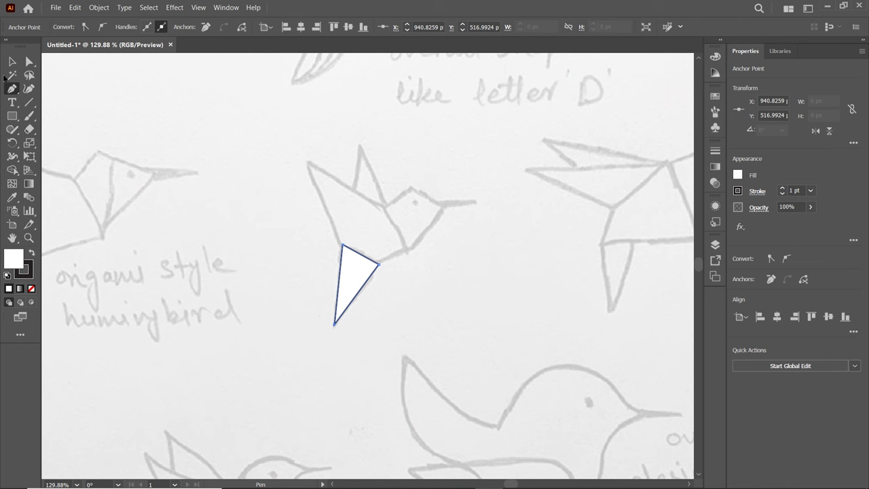
# Step: Remove the tail triangle's fill and give it a red stroke
pyautogui.press('v')
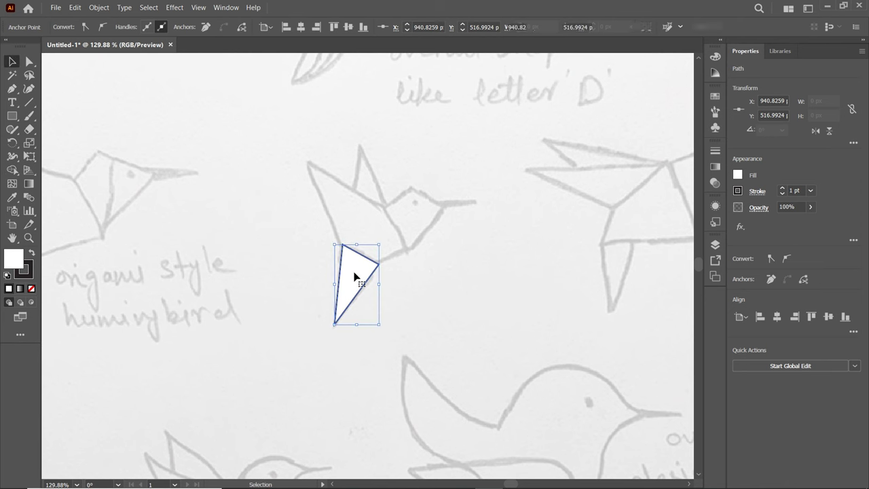
pyautogui.click(332, 287)
pyautogui.click(69, 27)
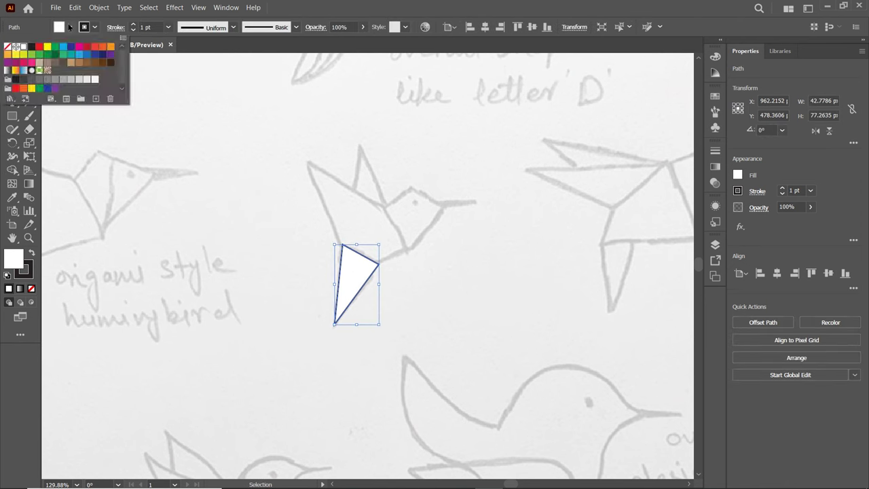
pyautogui.click(7, 47)
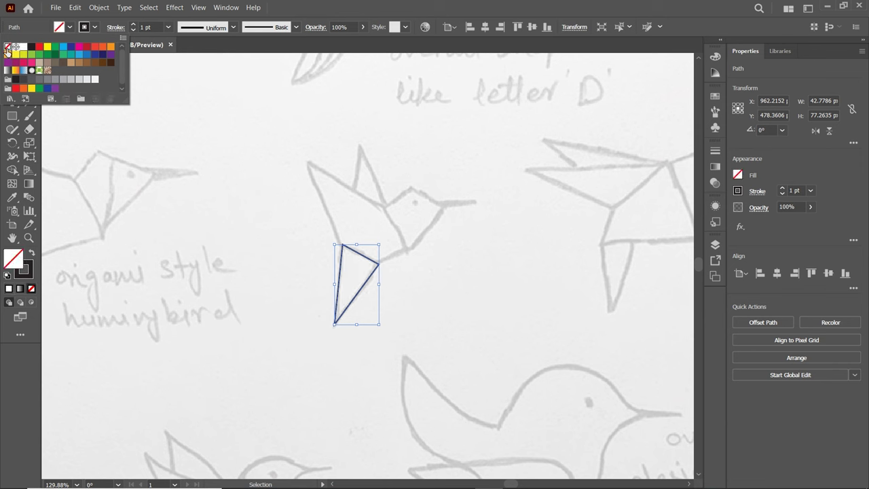
pyautogui.click(95, 27)
pyautogui.click(95, 27)
pyautogui.click(95, 50)
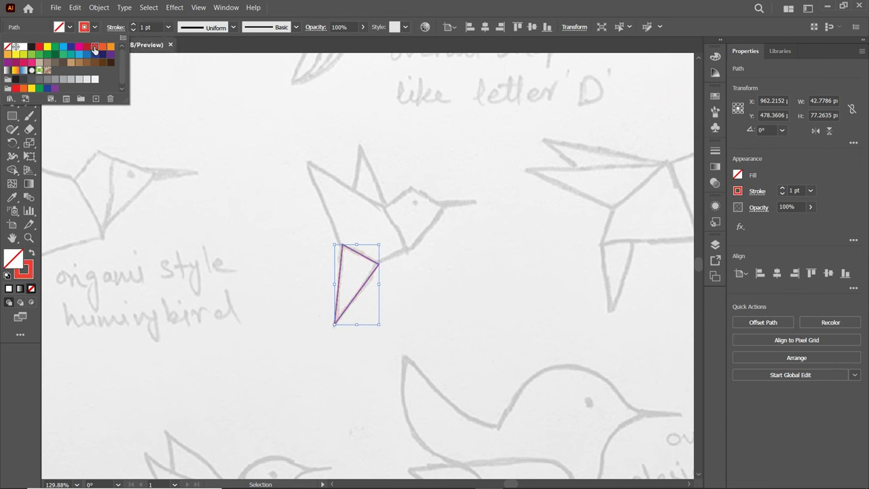
pyautogui.click(183, 117)
# Step: Trace the hummingbird's large wing and body as a closed five-point path sharing the tail's upper edge
pyautogui.click(12, 90)
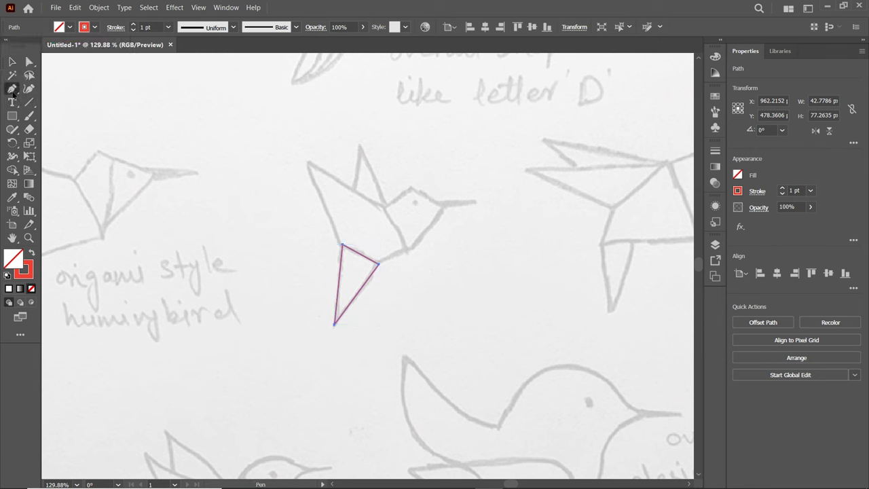
pyautogui.click(310, 163)
pyautogui.click(341, 245)
pyautogui.click(378, 263)
pyautogui.click(406, 250)
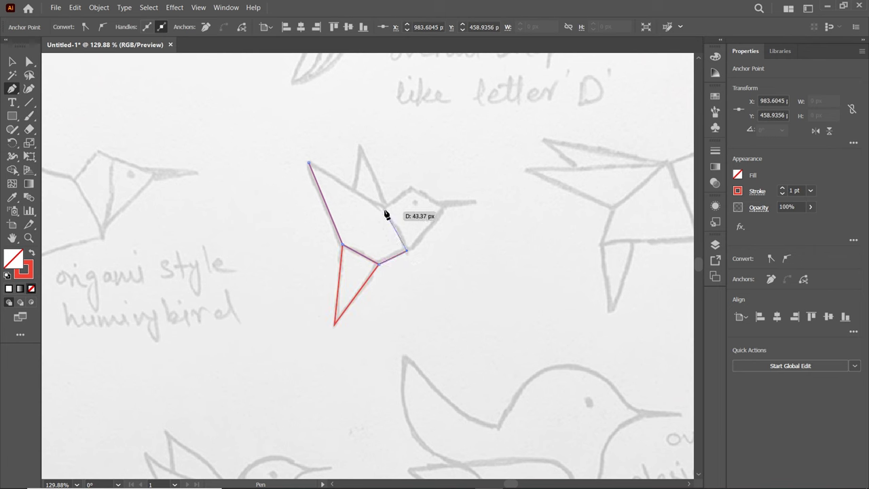
pyautogui.click(385, 206)
pyautogui.click(309, 164)
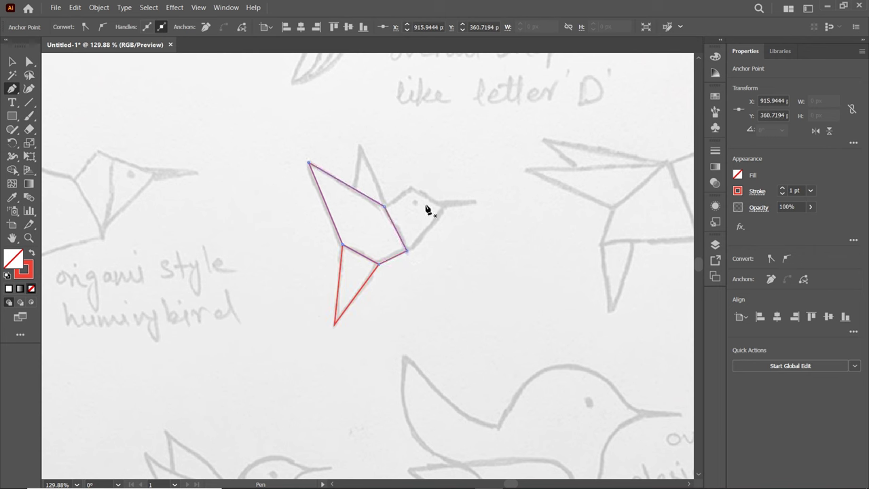
# Step: Trace the small rear wing as a closed triangle on the large wing's upper edge
pyautogui.click(359, 148)
pyautogui.click(355, 189)
pyautogui.click(384, 207)
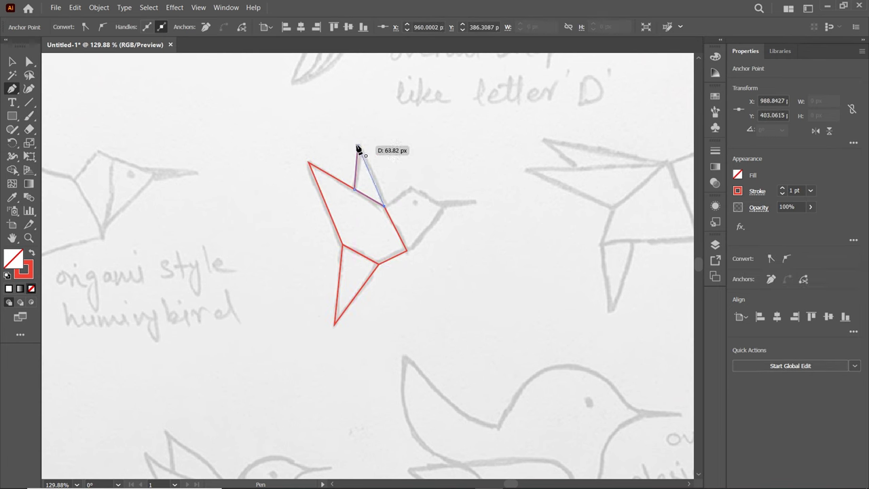
pyautogui.click(359, 148)
# Step: Trace the hummingbird's head as a closed four-point path and shift its beak-side corner slightly inward and down
pyautogui.click(445, 206)
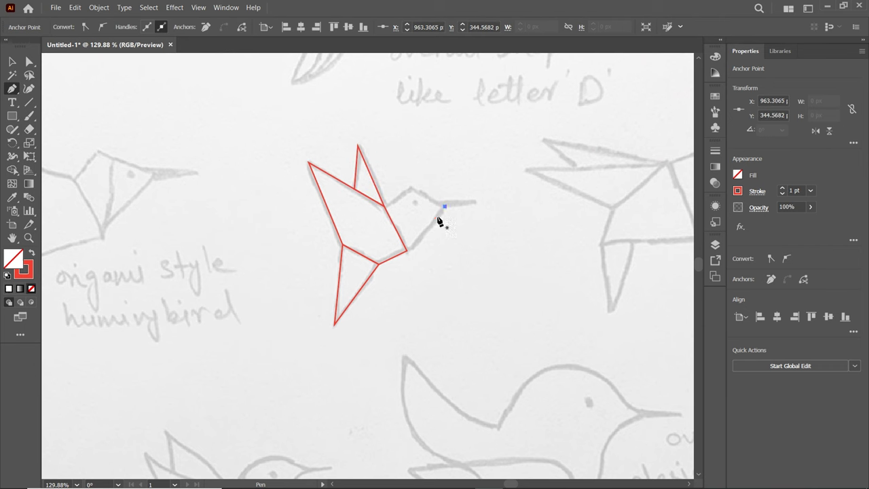
pyautogui.click(407, 250)
pyautogui.click(384, 205)
pyautogui.click(413, 188)
pyautogui.click(445, 206)
pyautogui.press('a')
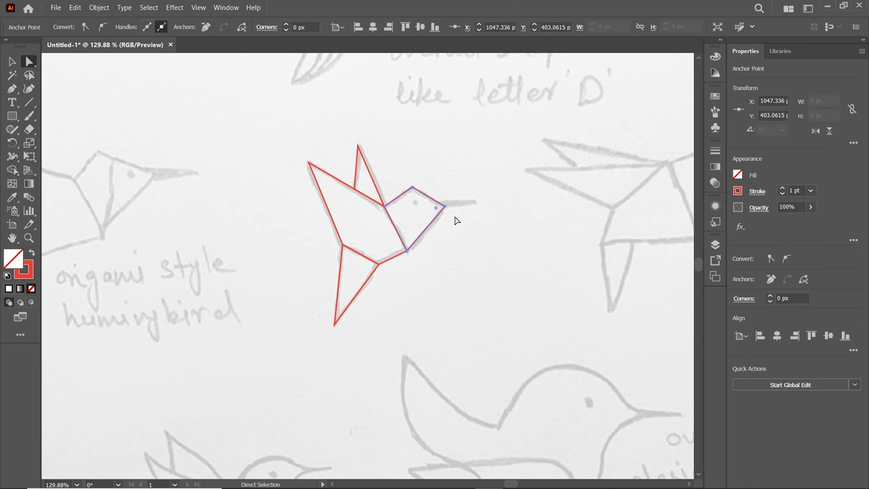
pyautogui.moveTo(445, 207); pyautogui.dragTo(440, 212)
# Step: Set the stroke weight of all the traced hummingbird paths to 10 pt
pyautogui.click(13, 62)
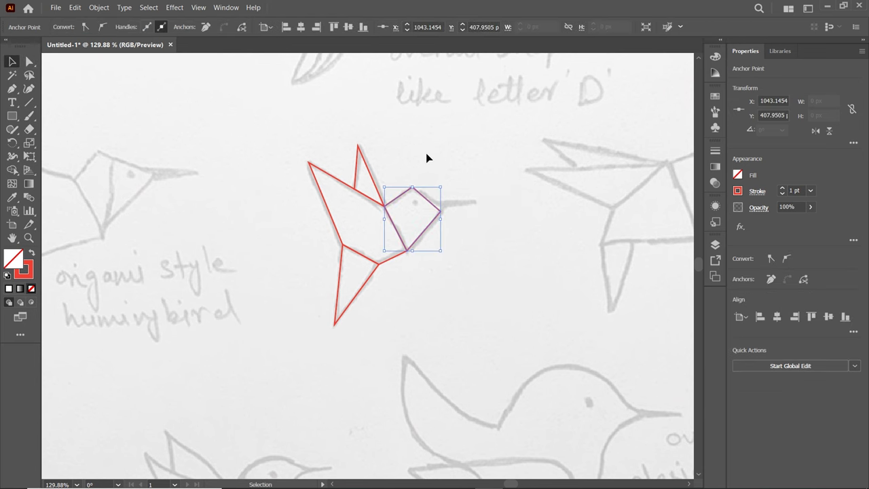
pyautogui.hotkey('ctrl', 'a')
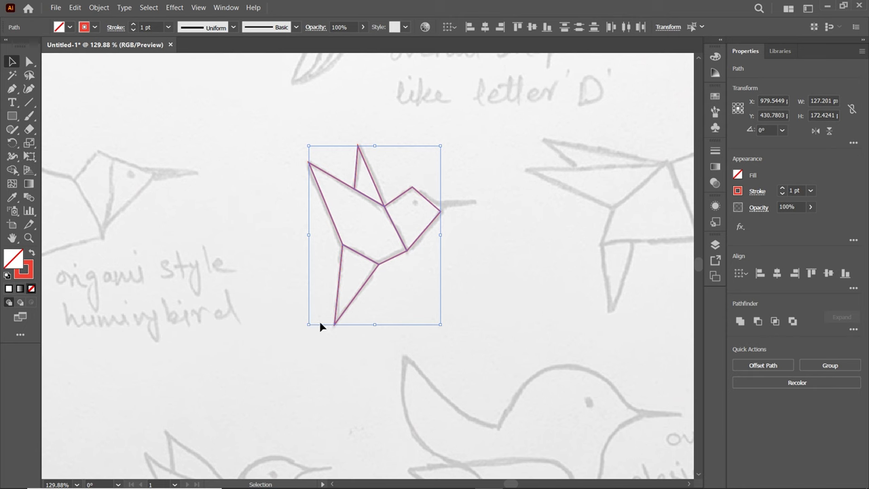
pyautogui.click(157, 25)
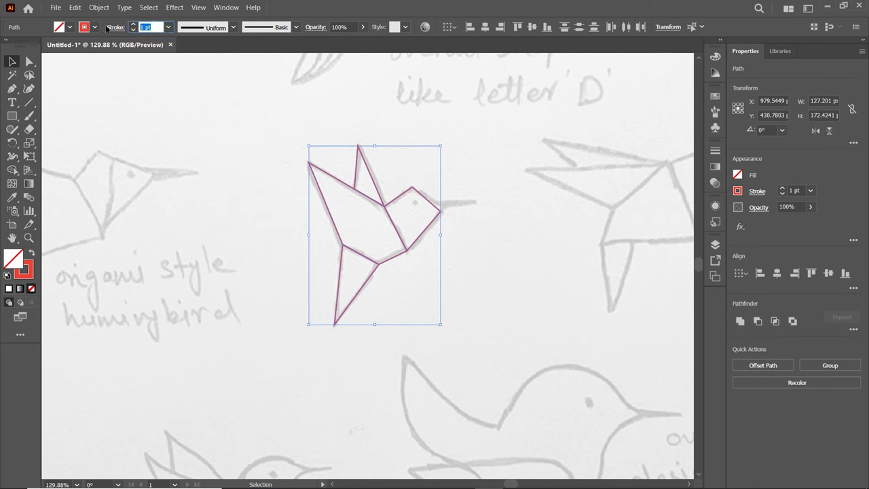
pyautogui.write('10')
pyautogui.press('Return')
pyautogui.click(287, 263)
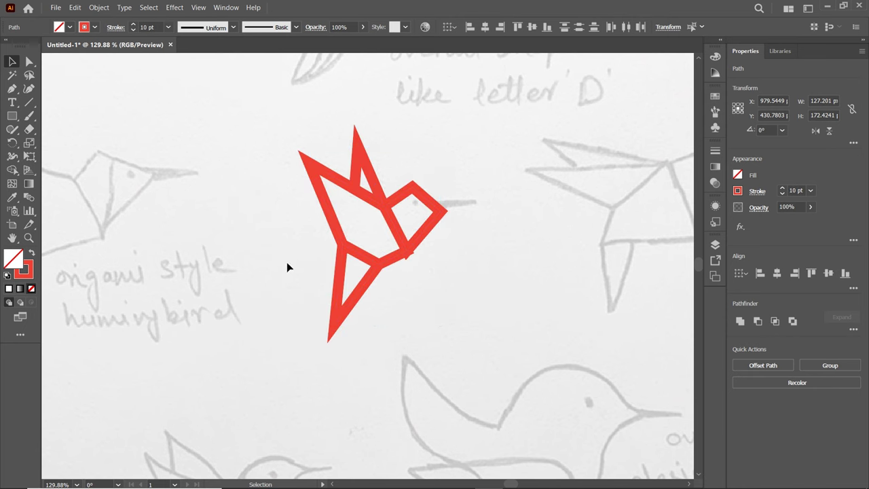
# Step: Give the tail triangle's stroke bevel-joined corners
pyautogui.click(349, 311)
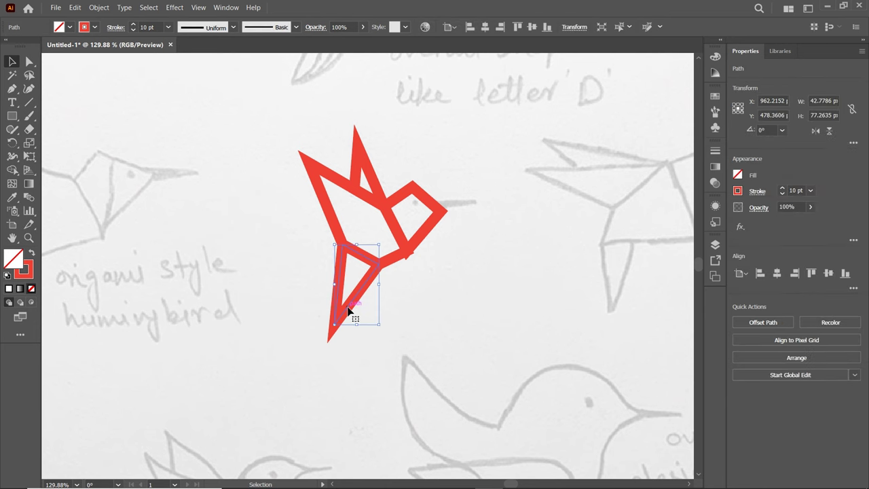
pyautogui.click(116, 29)
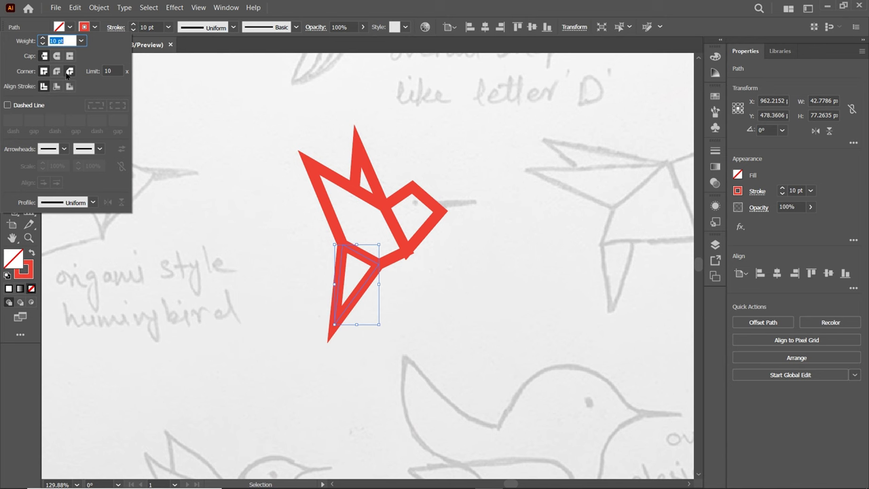
pyautogui.click(69, 72)
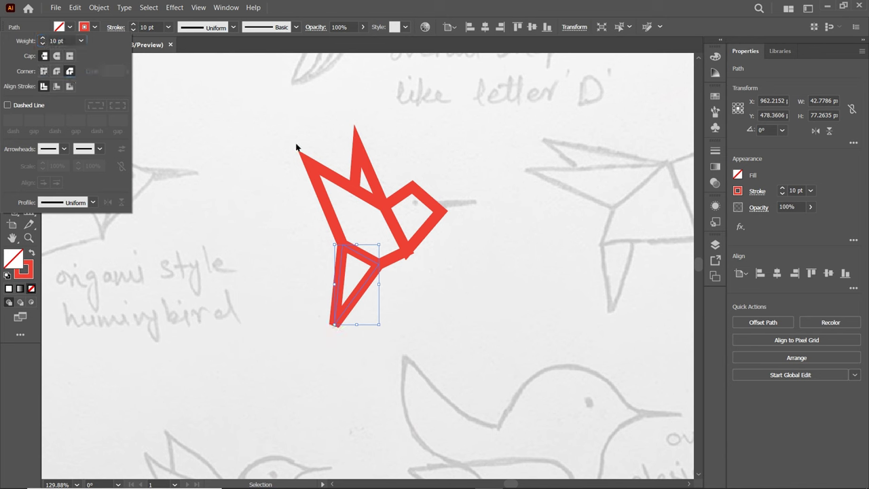
# Step: Convert the strokes of all the hummingbird paths into filled shapes with Outline Stroke
pyautogui.moveTo(281, 120); pyautogui.dragTo(477, 340)
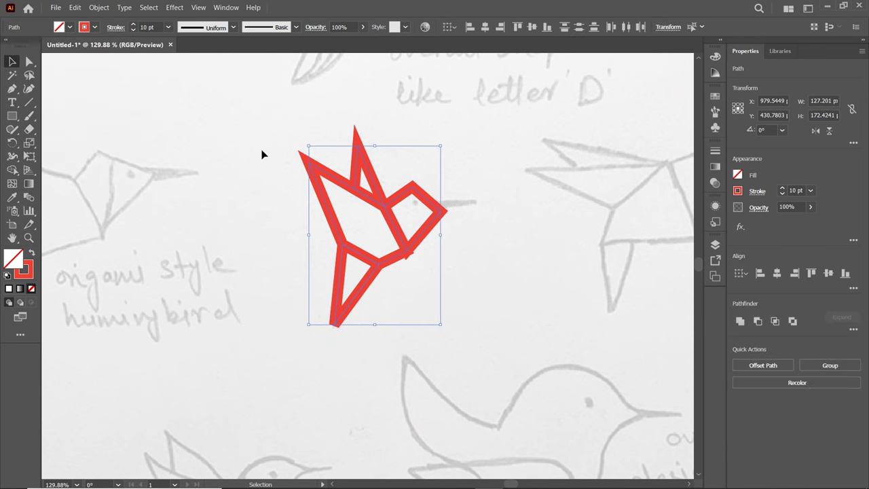
pyautogui.click(98, 7)
pyautogui.moveTo(185, 254)
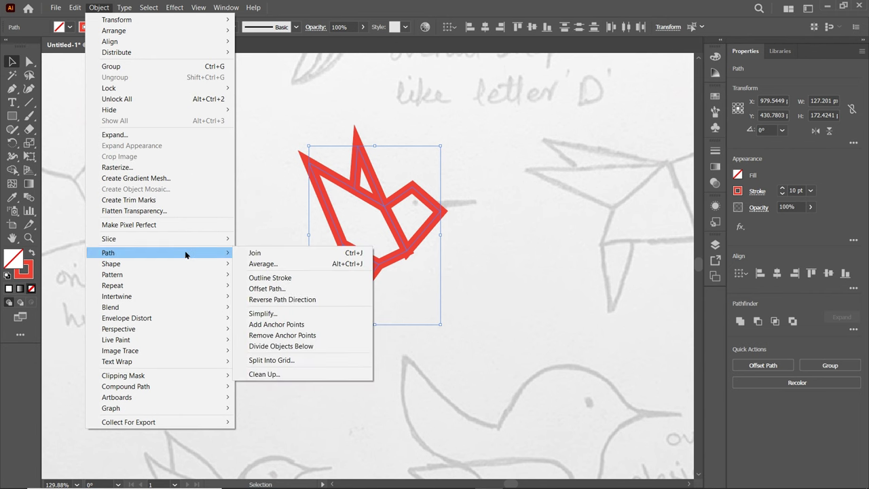
pyautogui.click(277, 281)
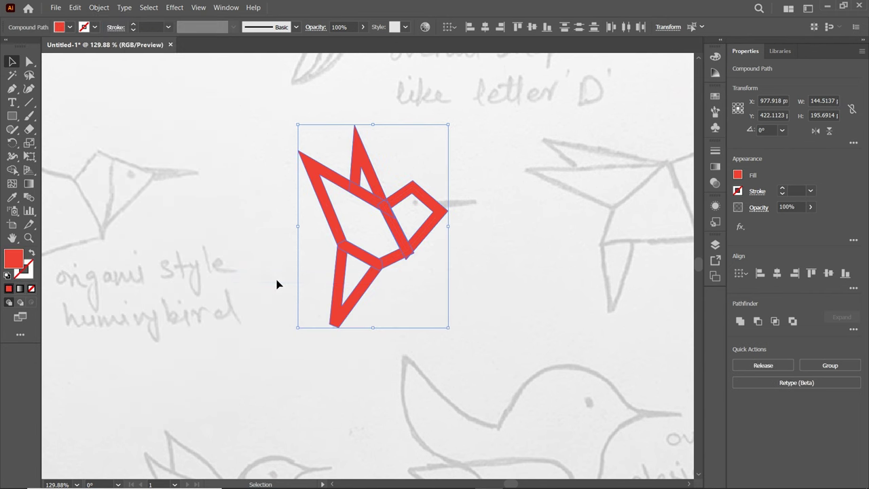
# Step: Merge the outlined hummingbird shapes into a single compound path with Pathfinder's Unite
pyautogui.click(226, 7)
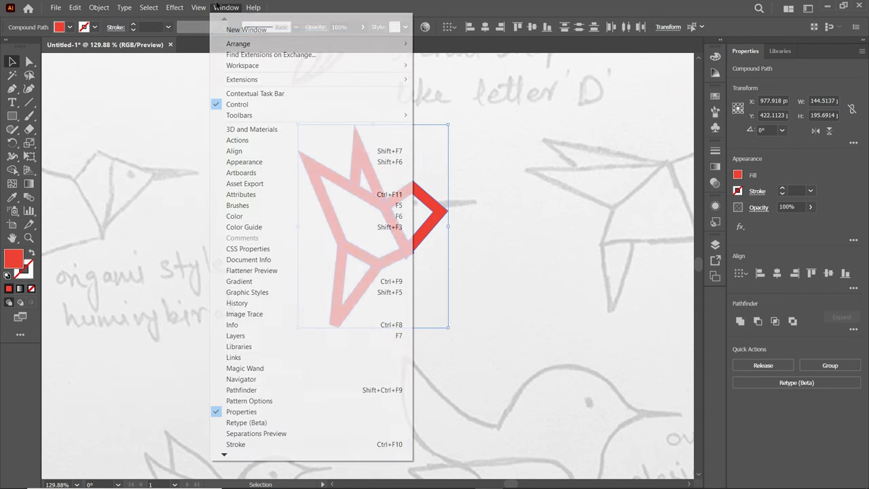
pyautogui.click(257, 390)
pyautogui.click(560, 107)
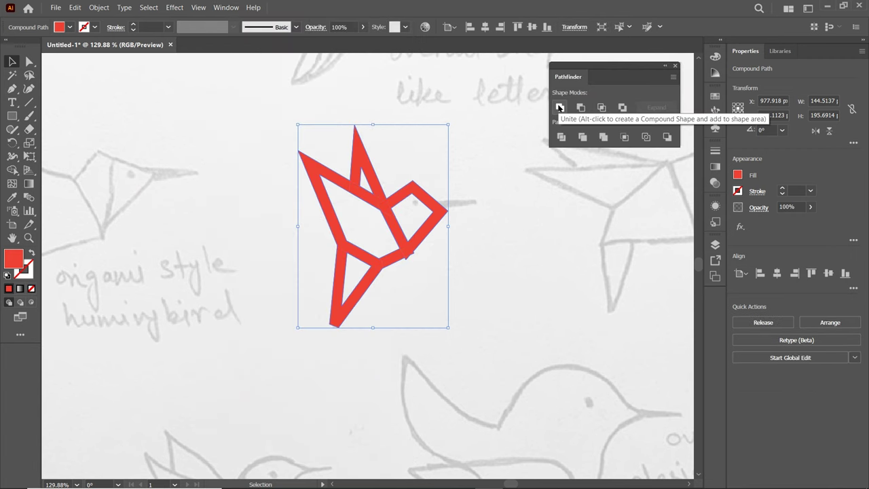
pyautogui.click(676, 66)
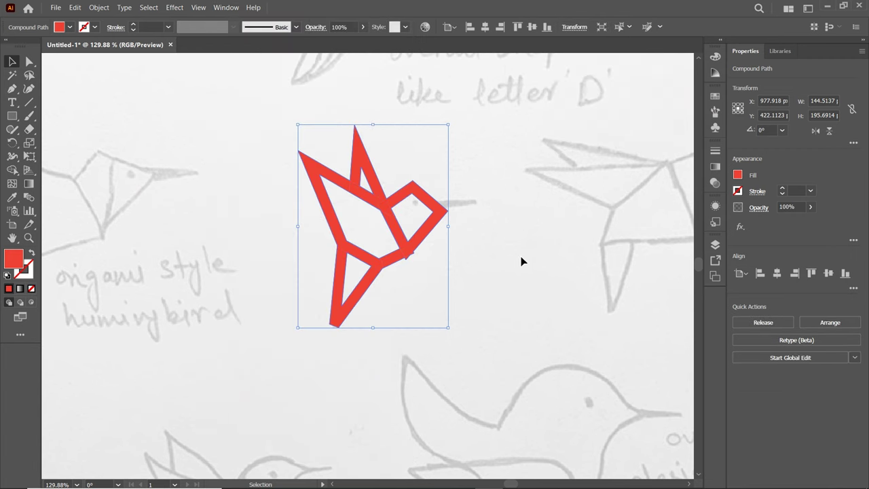
# Step: Move the outer anchor of the tail's blunt tip down so that the tip's end edge is horizontal
pyautogui.press('z')
pyautogui.moveTo(332, 328); pyautogui.dragTo(545, 361)
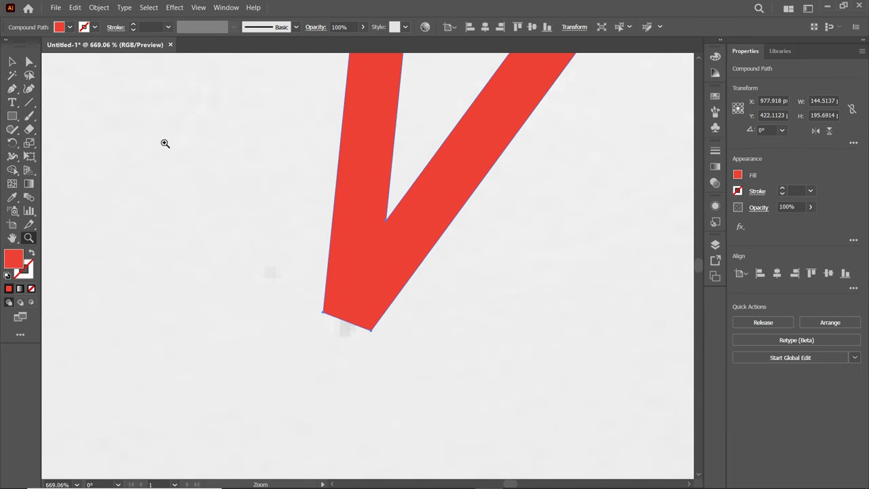
pyautogui.click(28, 62)
pyautogui.moveTo(341, 334); pyautogui.dragTo(321, 332)
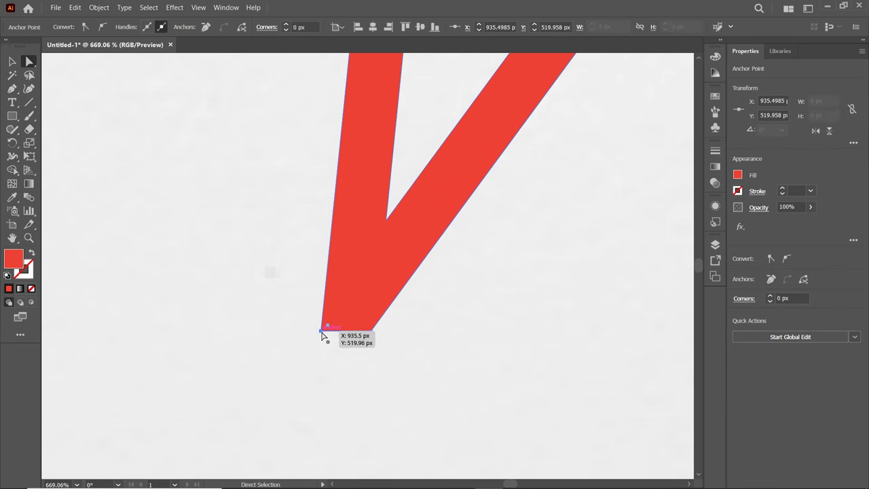
# Step: Draw a filled triangular beak about 61 px long and 11 px high with the Pen tool and place it against the head's front corner
pyautogui.hotkey('ctrl', '0')
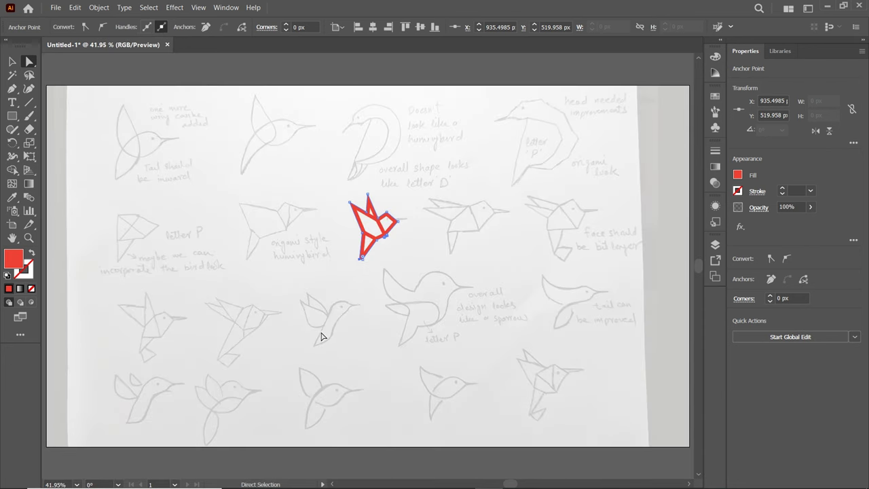
pyautogui.press('z')
pyautogui.moveTo(399, 223); pyautogui.dragTo(648, 258)
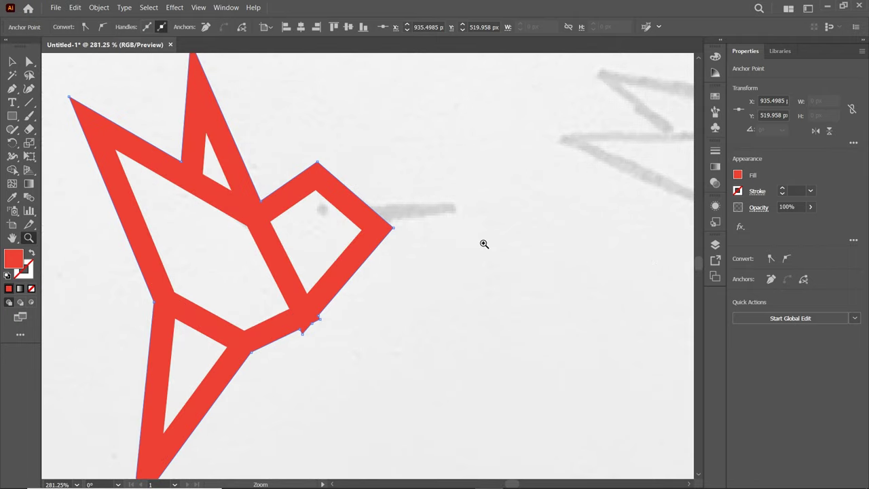
pyautogui.press('p')
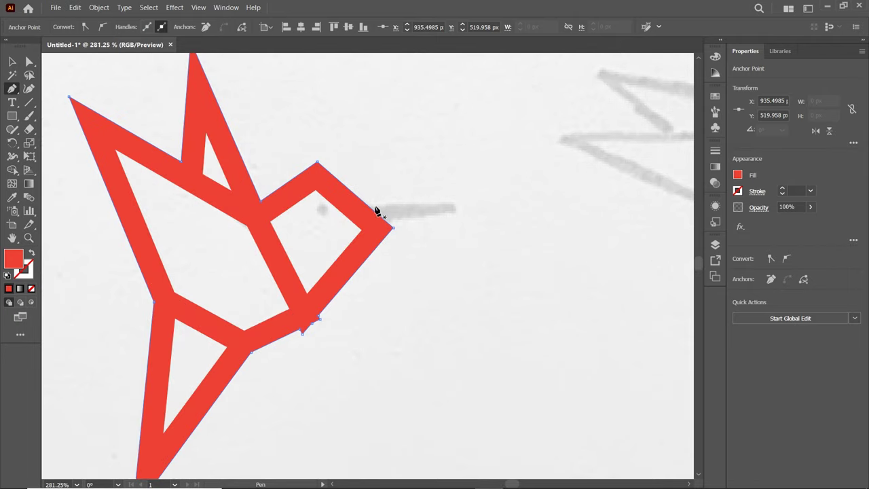
pyautogui.click(377, 205)
pyautogui.click(513, 219)
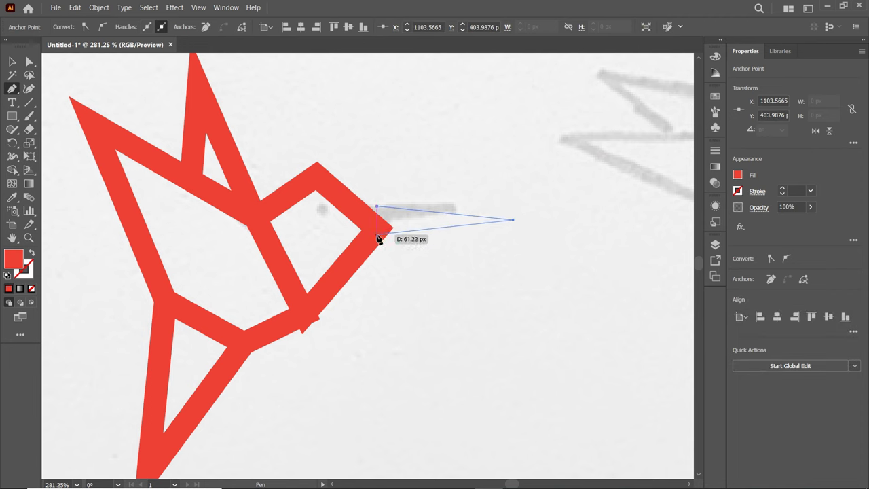
pyautogui.click(377, 233)
pyautogui.click(377, 206)
pyautogui.press('v')
pyautogui.moveTo(398, 225); pyautogui.dragTo(388, 224)
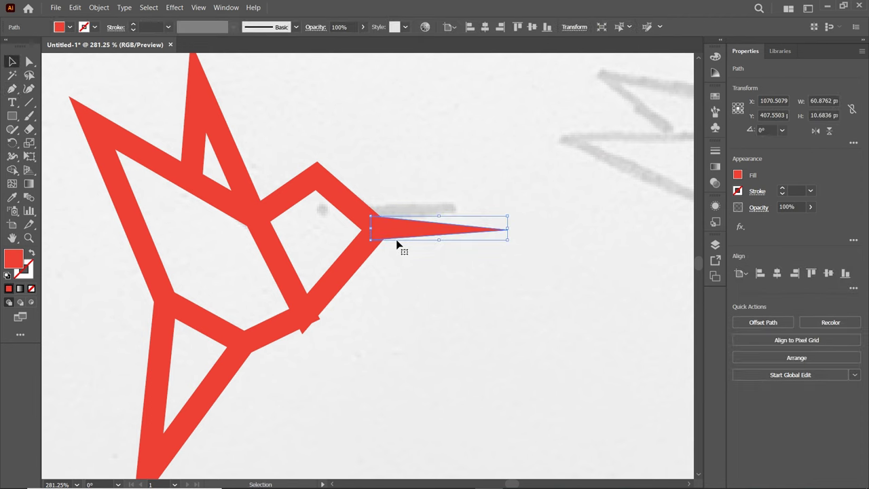
# Step: Clean up the stray spur at the bottom corner where the head meets the body by editing its anchor points
pyautogui.click(29, 61)
pyautogui.click(301, 326)
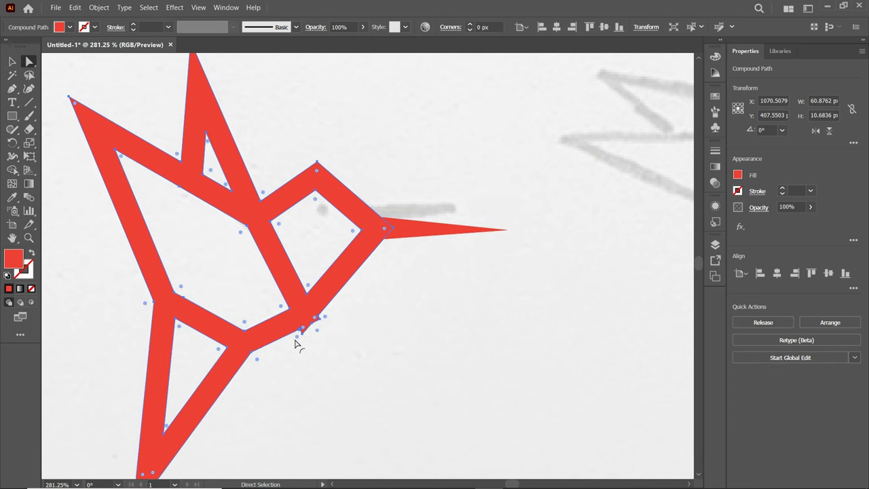
pyautogui.moveTo(295, 332); pyautogui.dragTo(318, 319)
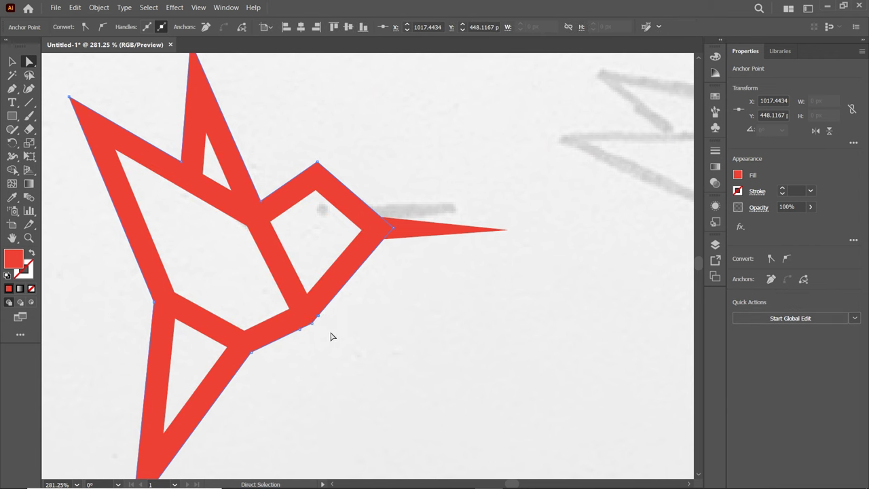
# Step: Draw a small filled circle as the eye inside the hummingbird's head with the Ellipse tool, leaving everything deselected
pyautogui.click(13, 116)
pyautogui.moveTo(12, 115); pyautogui.dragTo(41, 147)
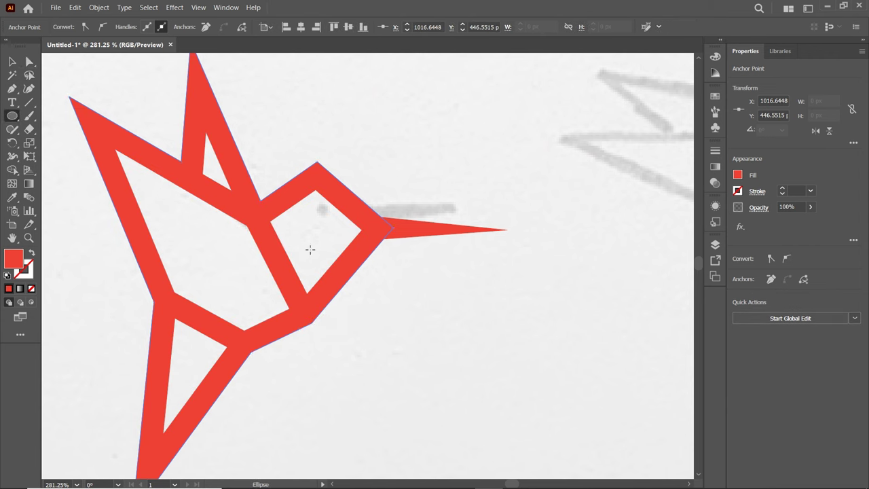
pyautogui.moveTo(312, 214)
pyautogui.mouseDown()
pyautogui.moveTo(324, 225)
pyautogui.moveTo(315, 219)
pyautogui.mouseUp()
pyautogui.click(12, 62)
pyautogui.click(307, 242)
pyautogui.click(395, 283)
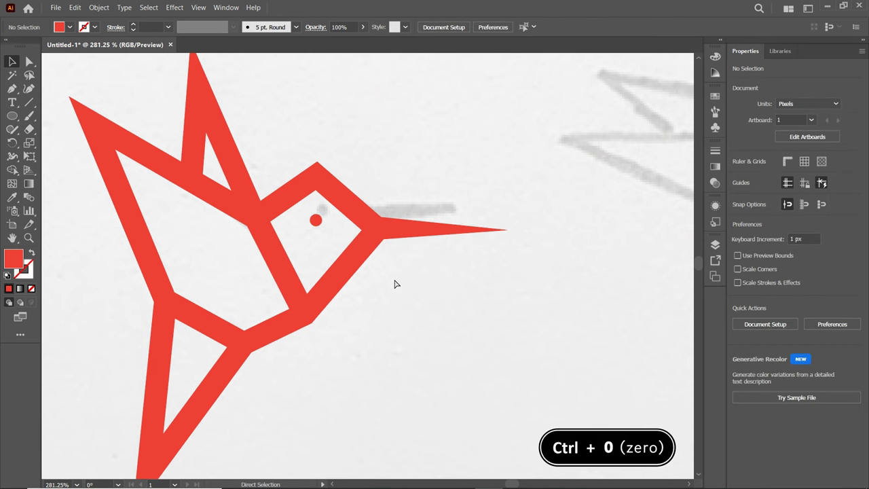
# Step: Trace the back of the curved hummingbird sketch in the bottom row with the Pen tool, from the tail tip to the beak's base
pyautogui.hotkey('ctrl', '0')
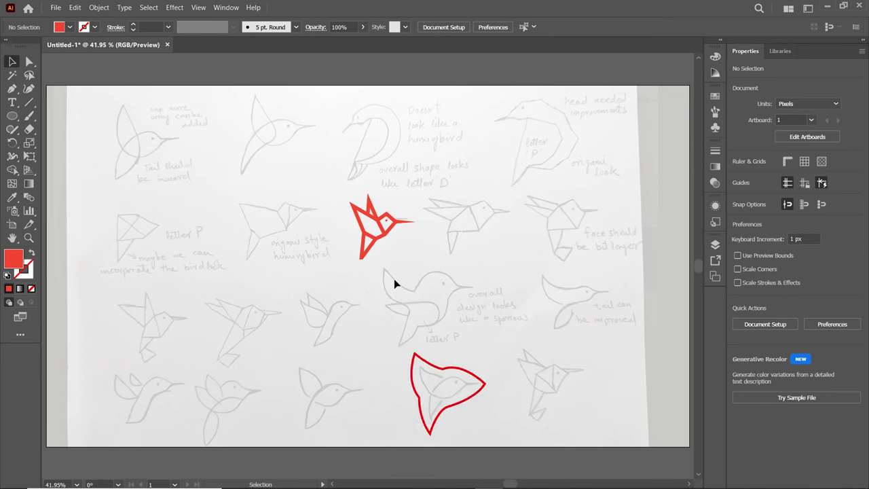
pyautogui.press('z')
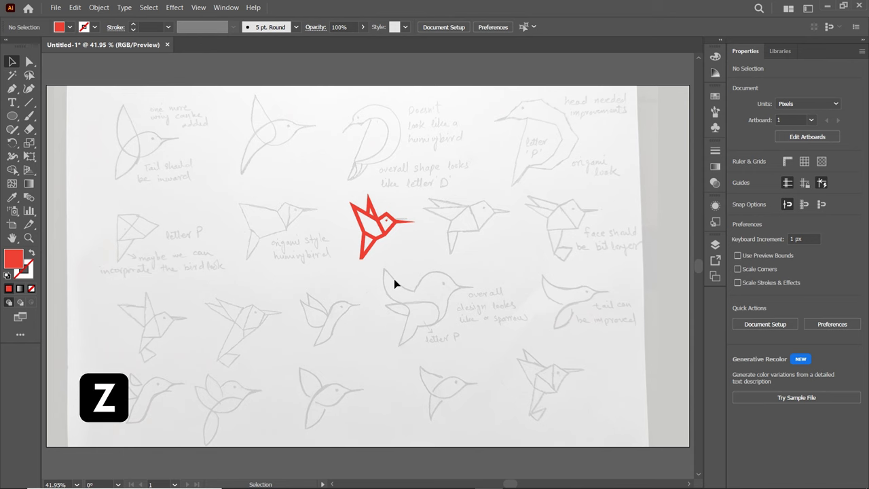
pyautogui.moveTo(435, 420); pyautogui.dragTo(612, 262)
pyautogui.click(6, 89)
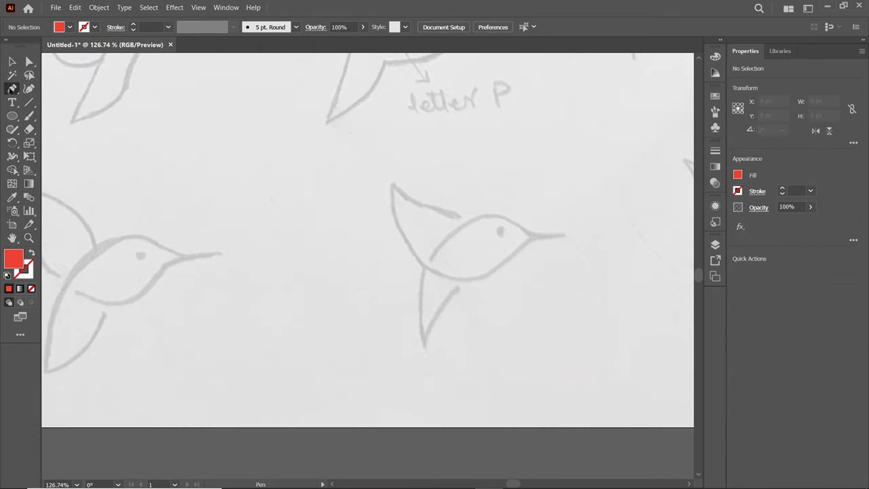
pyautogui.click(424, 344)
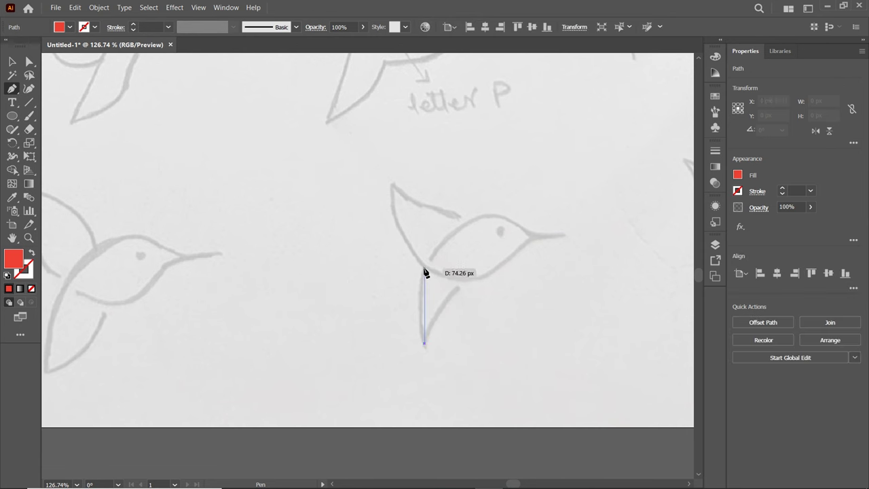
pyautogui.moveTo(425, 268); pyautogui.dragTo(437, 245)
pyautogui.moveTo(532, 235); pyautogui.dragTo(582, 286)
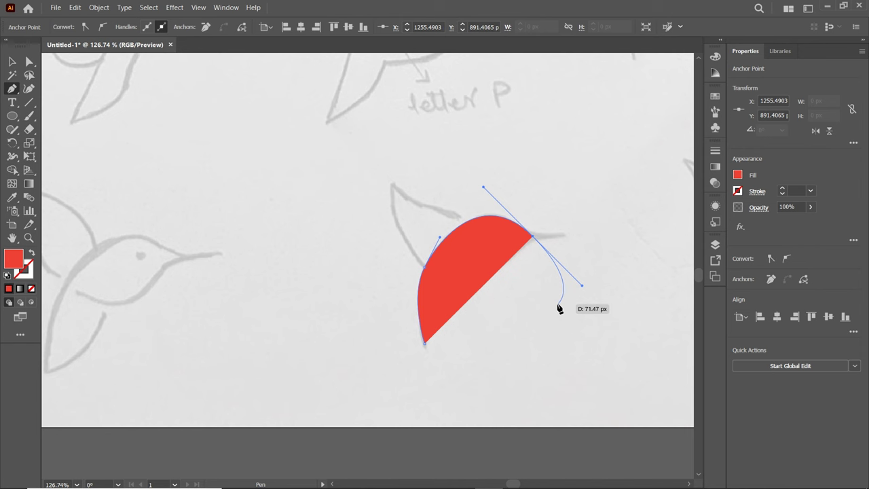
pyautogui.press('Escape')
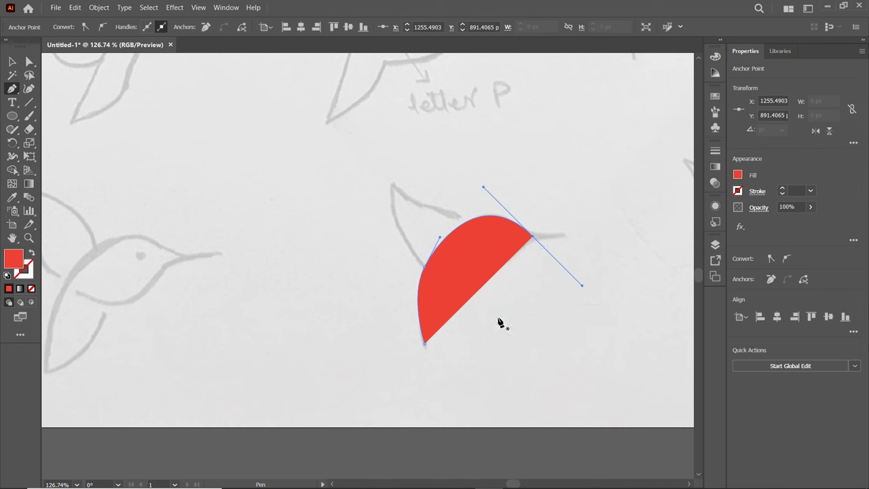
# Step: Give the traced back curve no fill and a red stroke (C=0 M=90 Y=85 K=0)
pyautogui.click(12, 61)
pyautogui.click(460, 266)
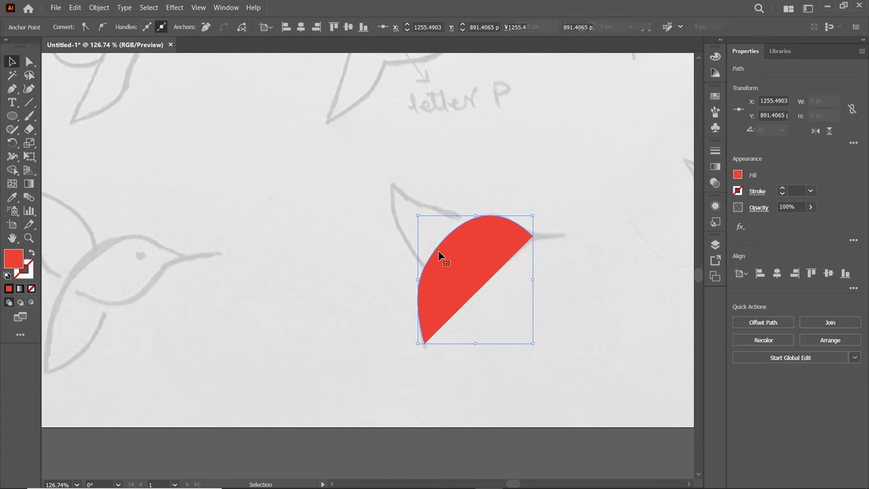
pyautogui.click(69, 28)
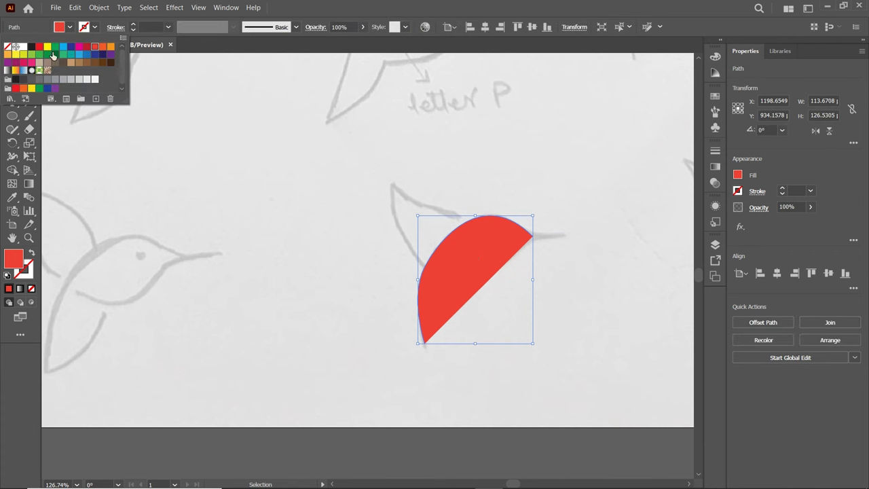
pyautogui.click(9, 49)
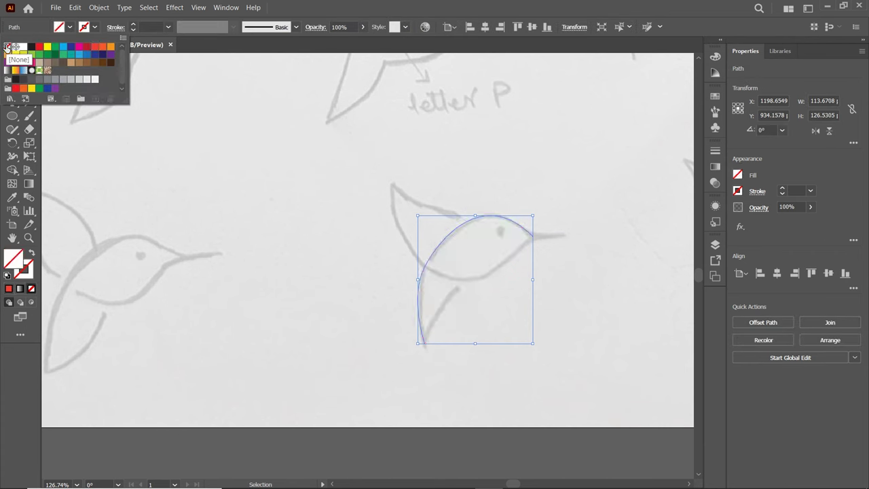
pyautogui.click(96, 29)
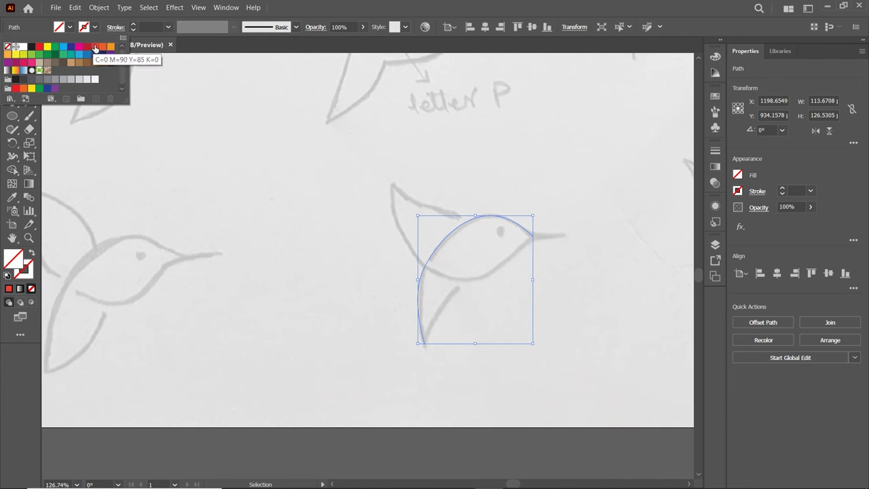
pyautogui.click(94, 47)
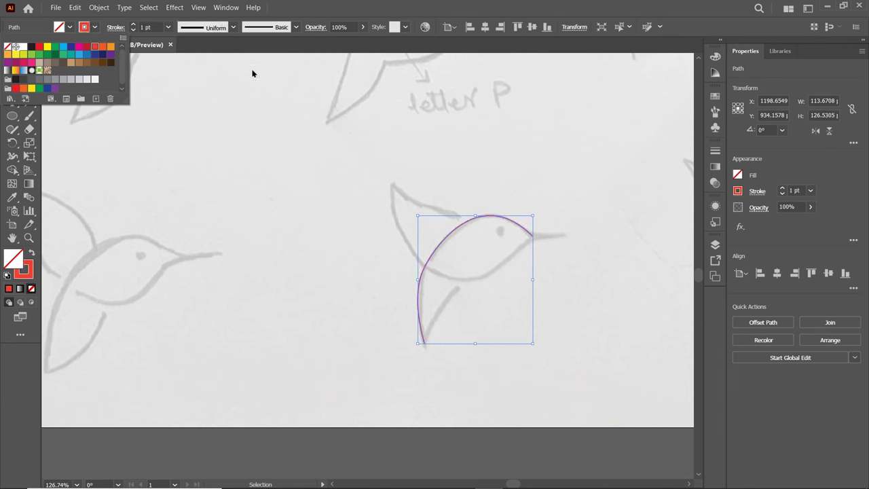
pyautogui.press('Escape')
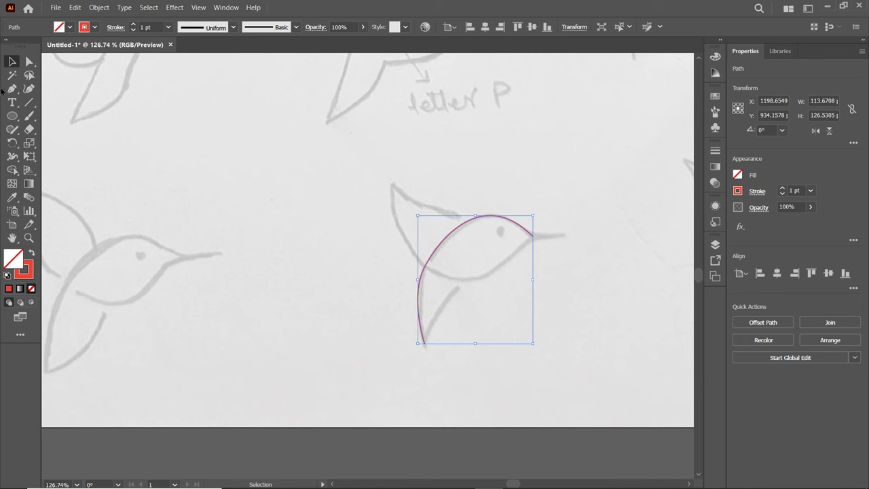
# Step: Trace the tail's inner edge with the Pen tool as a curve from the tail tip up to the belly
pyautogui.click(12, 88)
pyautogui.click(425, 343)
pyautogui.moveTo(468, 280); pyautogui.dragTo(501, 265)
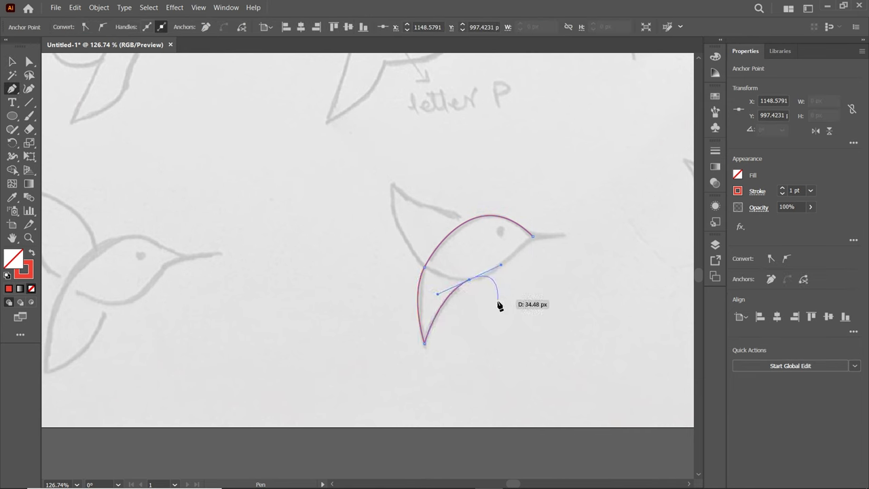
# Step: Trace the wing's upper edge, its rear edge and the belly up to the beak's base as one curved path
pyautogui.click(466, 219)
pyautogui.moveTo(391, 183); pyautogui.dragTo(361, 148)
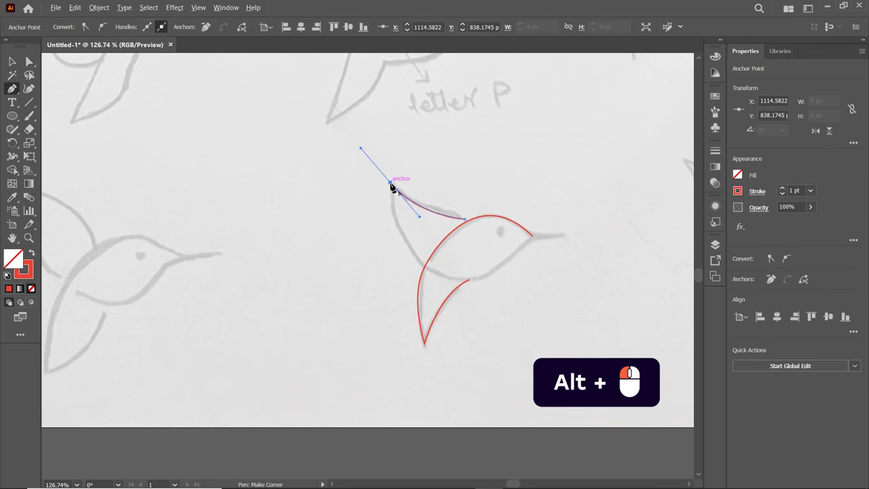
pyautogui.moveTo(390, 183); pyautogui.dragTo(510, 298)
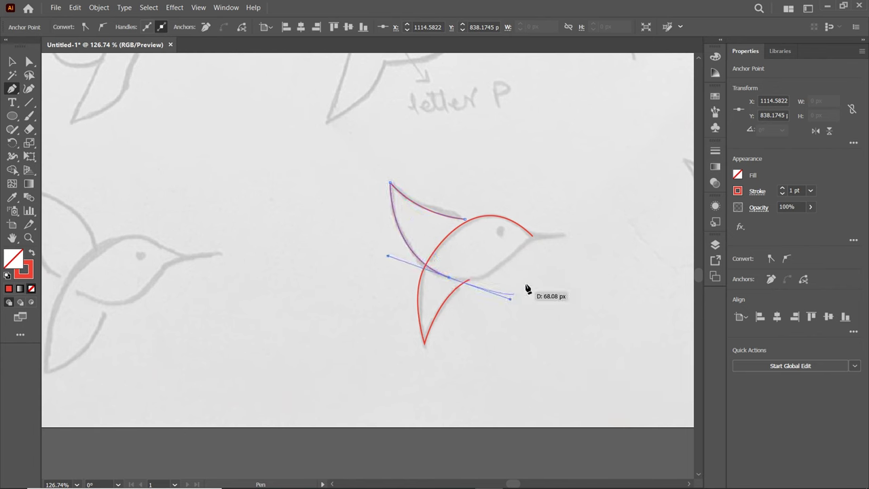
pyautogui.click(449, 277)
pyautogui.moveTo(533, 238); pyautogui.dragTo(555, 189)
# Step: Refine the belly curve to follow the sketch by converting its lower anchor to smooth and adjusting the direction handles
pyautogui.press('a')
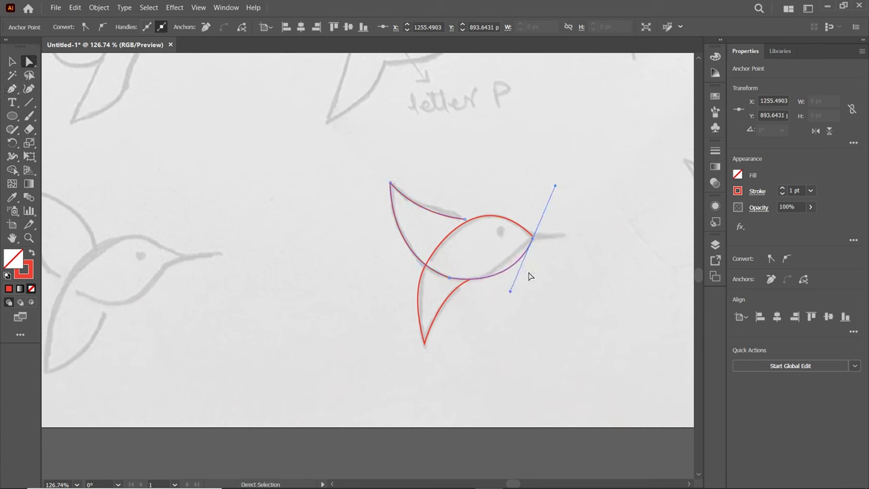
pyautogui.moveTo(511, 292); pyautogui.dragTo(491, 264)
pyautogui.click(449, 276)
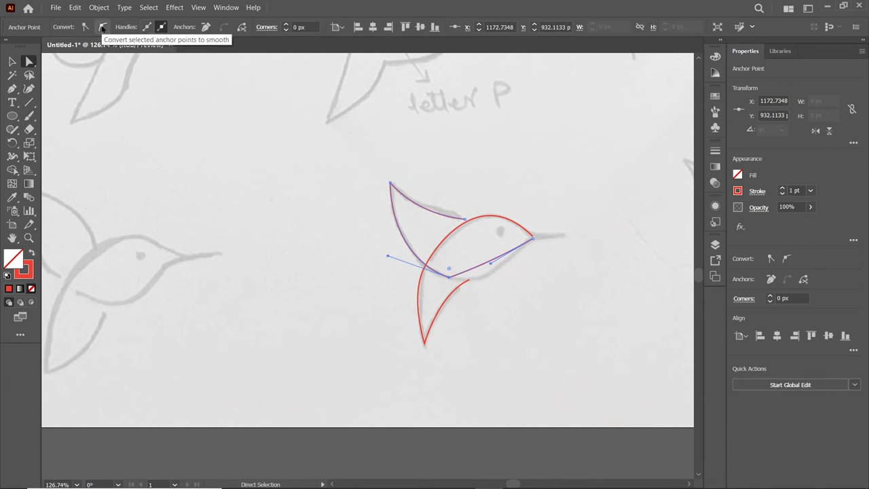
pyautogui.click(102, 27)
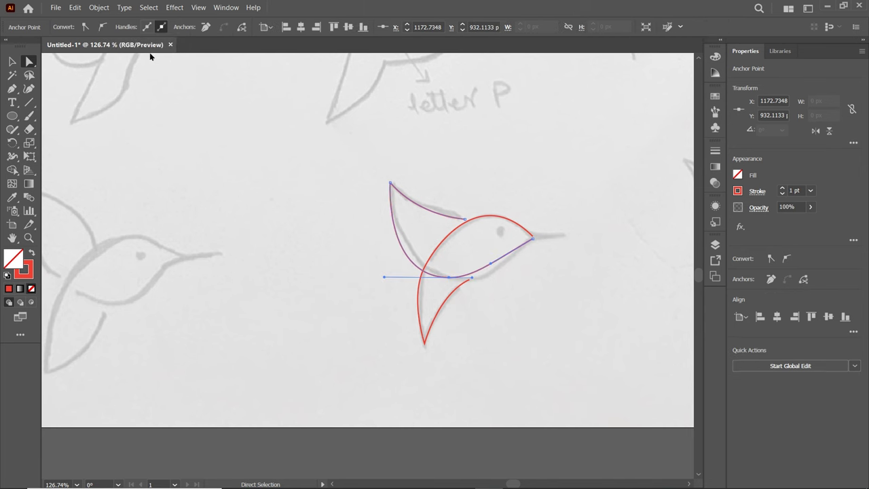
pyautogui.moveTo(384, 277); pyautogui.dragTo(390, 265)
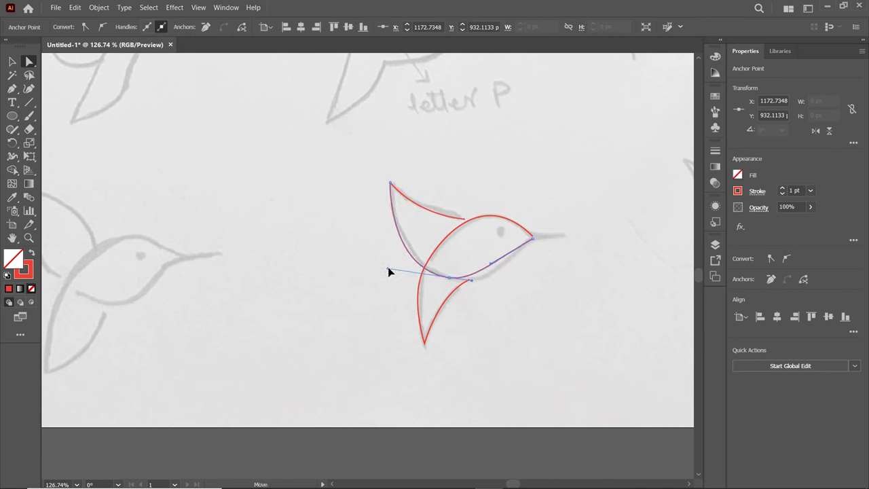
pyautogui.moveTo(473, 286); pyautogui.dragTo(491, 290)
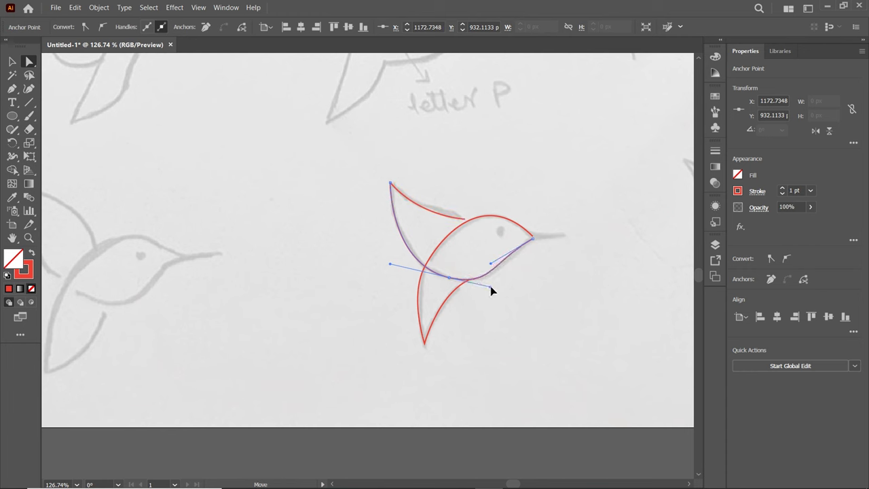
pyautogui.click(524, 249)
pyautogui.moveTo(494, 288); pyautogui.dragTo(498, 288)
# Step: Select all the traced curves of the line-style bird and open their stroke weight for editing
pyautogui.click(11, 61)
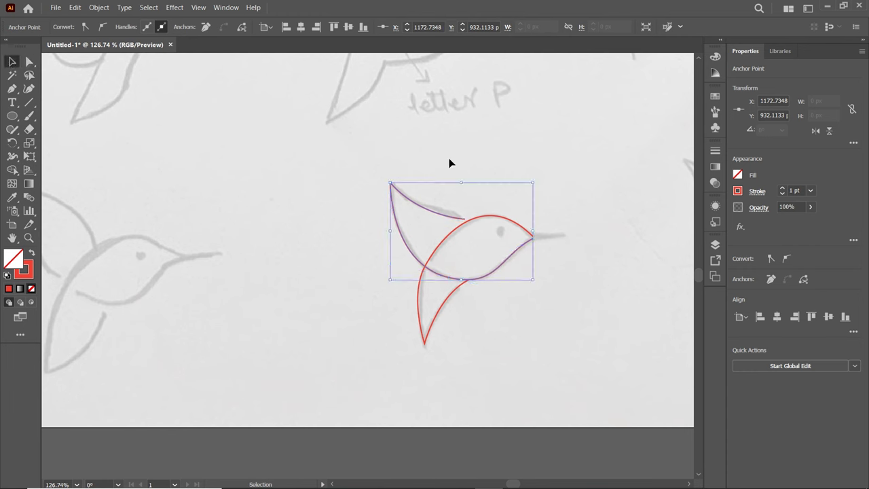
pyautogui.moveTo(496, 259); pyautogui.dragTo(339, 306)
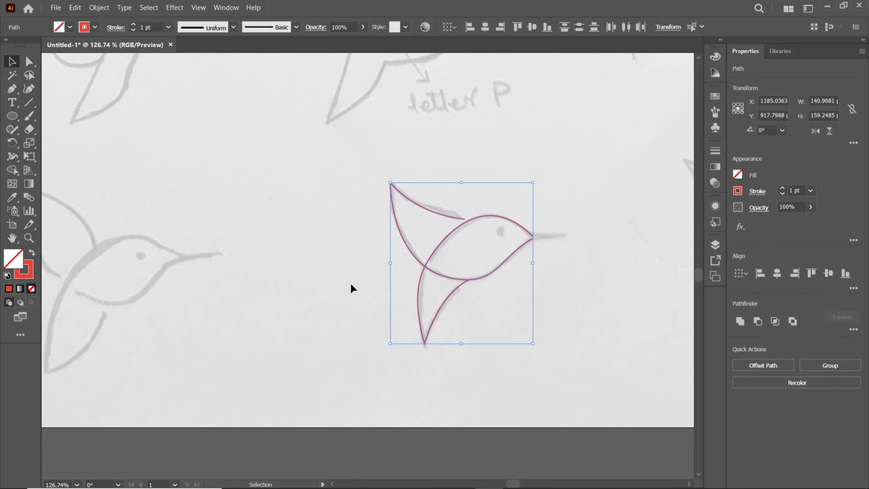
pyautogui.click(151, 27)
pyautogui.press('BackSpace')
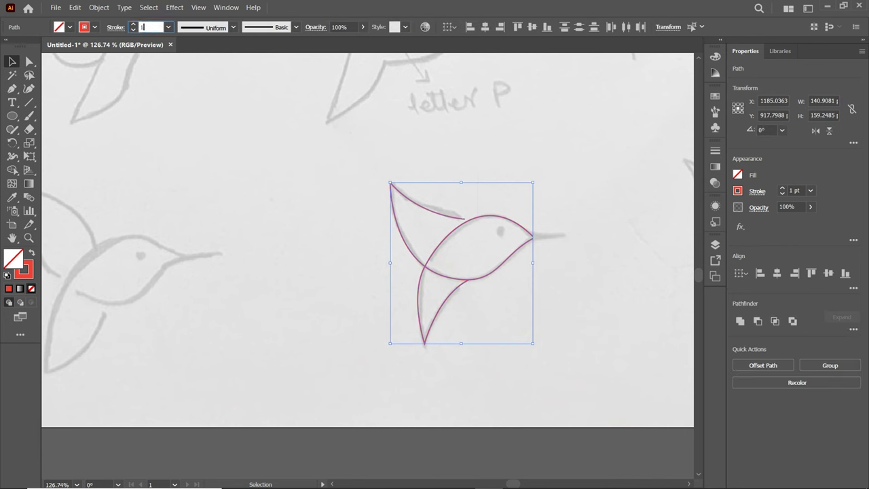
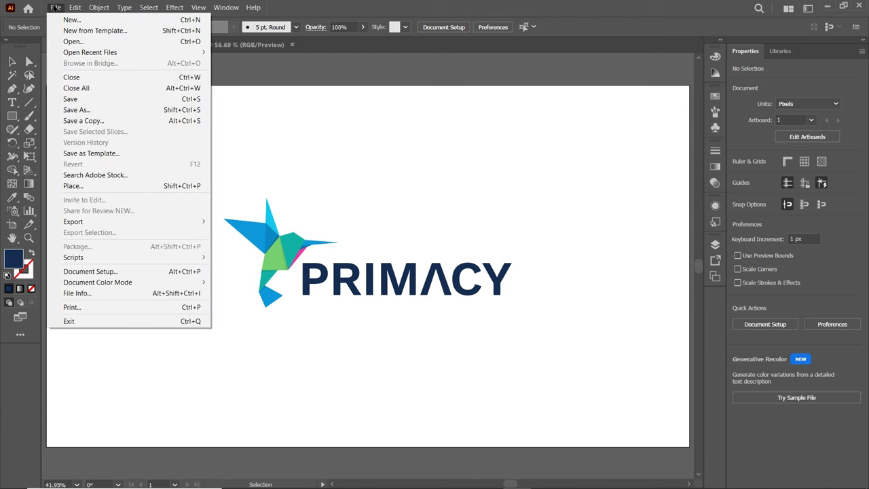
# Step: Start saving the logo document under a new name and create and enter a folder named Primacy Logo Files inside Logo
pyautogui.click(97, 112)
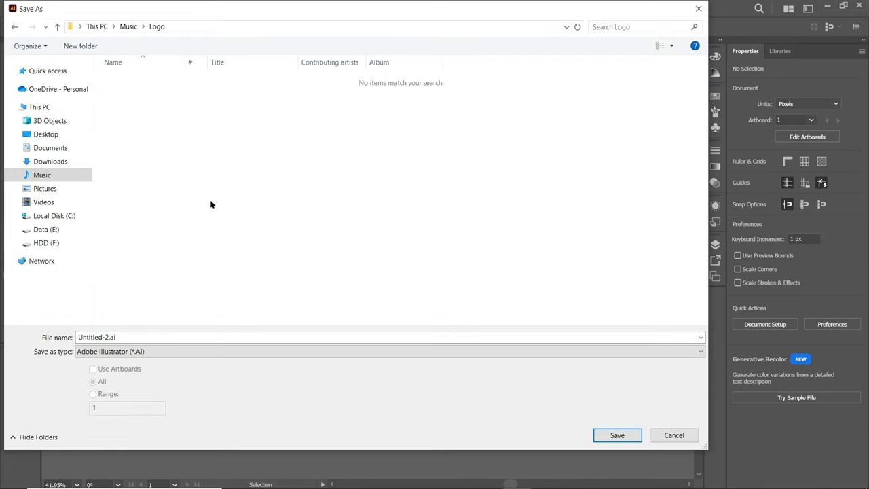
pyautogui.click(81, 46)
pyautogui.write('P')
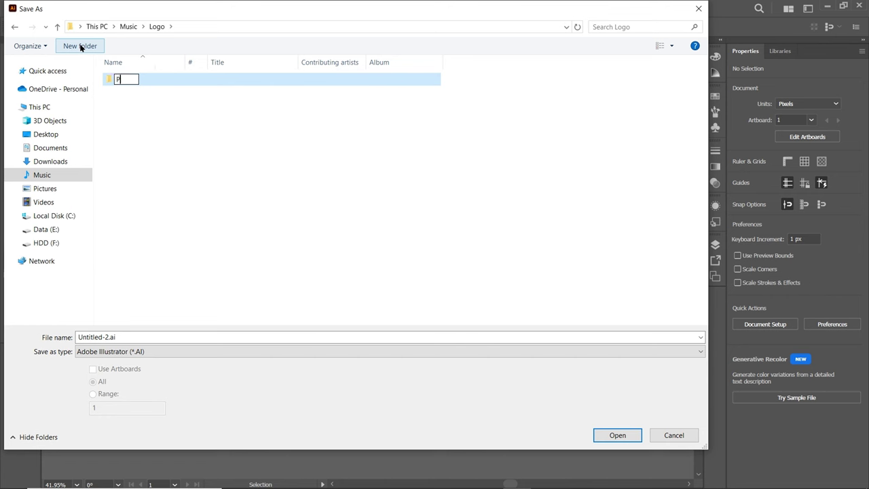
pyautogui.write('rimacy Logo Files')
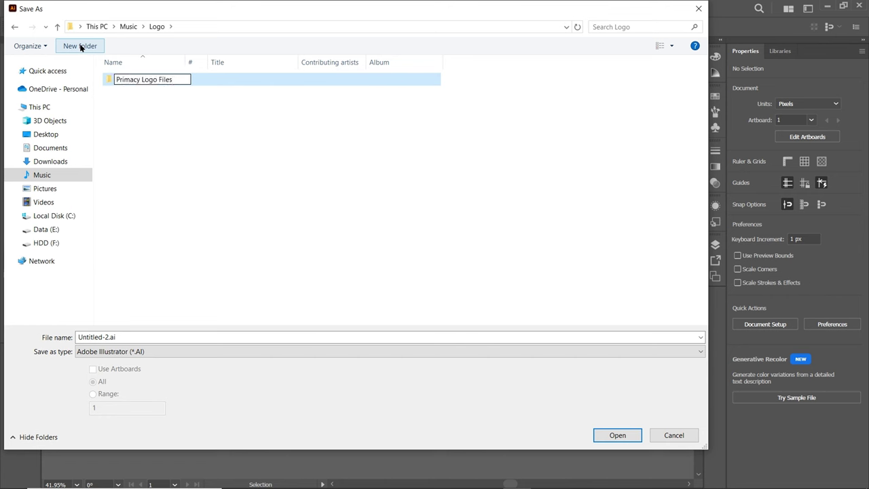
pyautogui.press('Return')
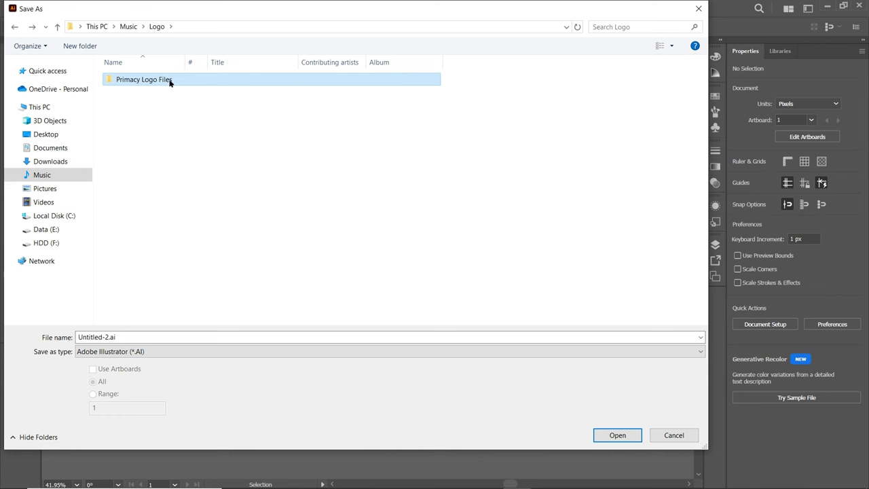
pyautogui.doubleClick(171, 80)
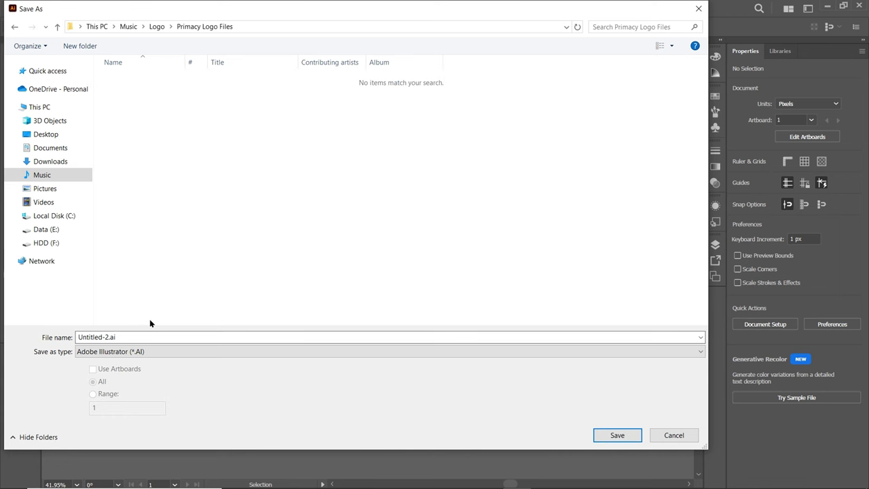
# Step: Save the logo as an Adobe Illustrator (AI) file named Source 01 with the default Illustrator 2020 options
pyautogui.click(165, 351)
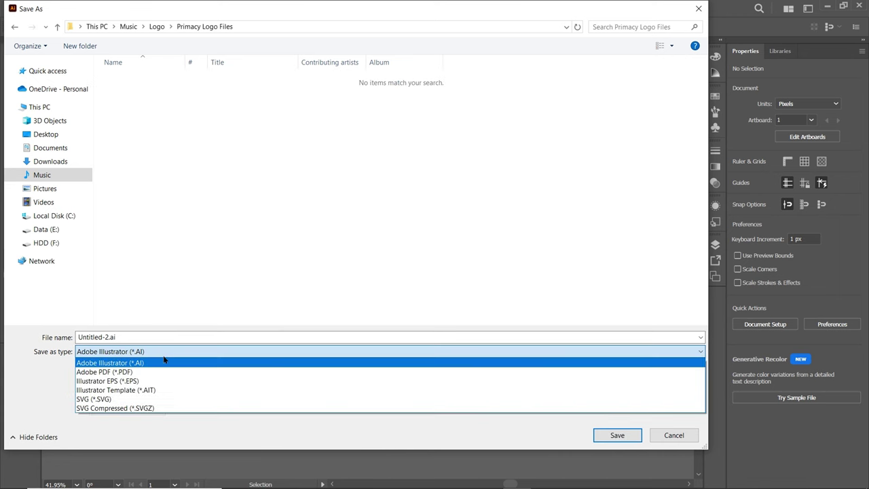
pyautogui.click(164, 355)
pyautogui.doubleClick(133, 338)
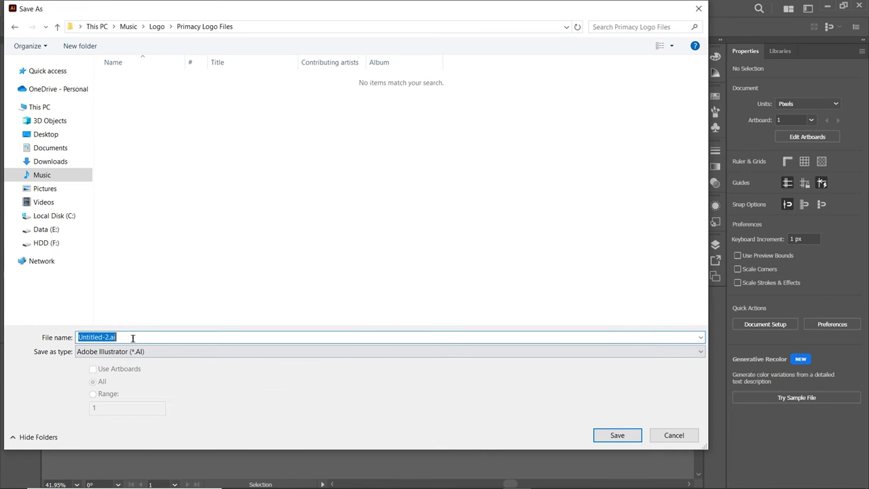
pyautogui.write('Sour')
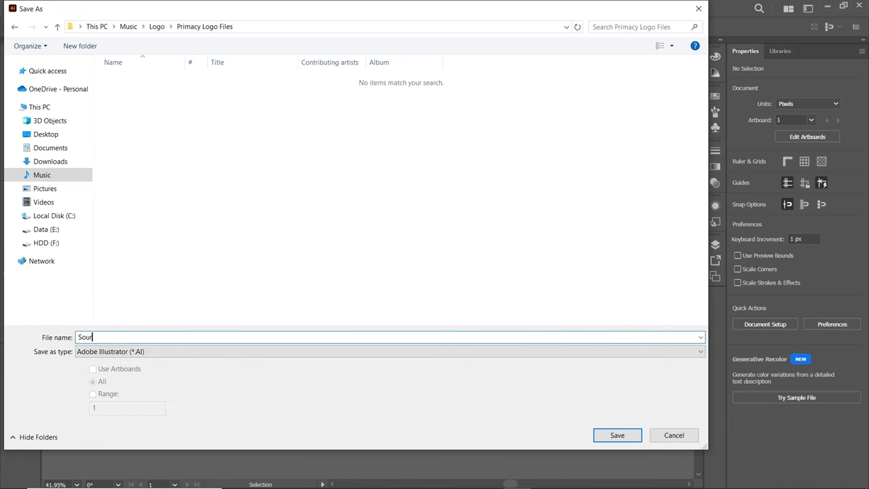
pyautogui.write('ce 01')
pyautogui.press('Return')
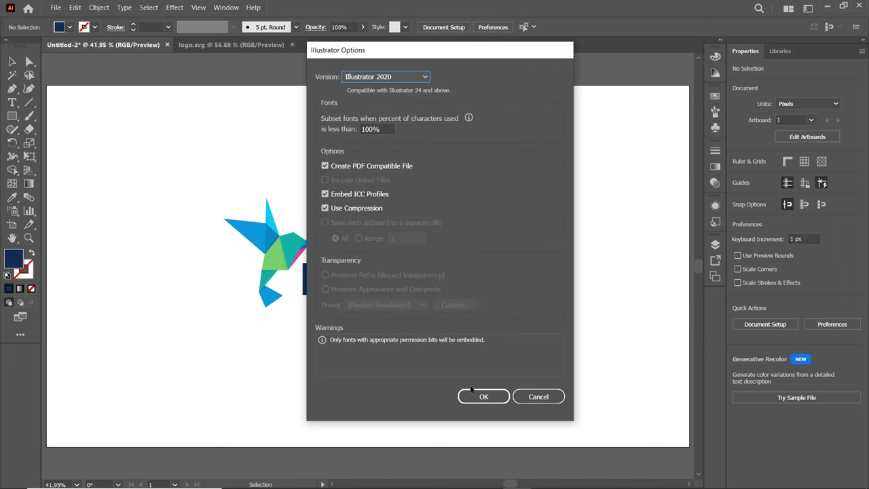
pyautogui.click(479, 396)
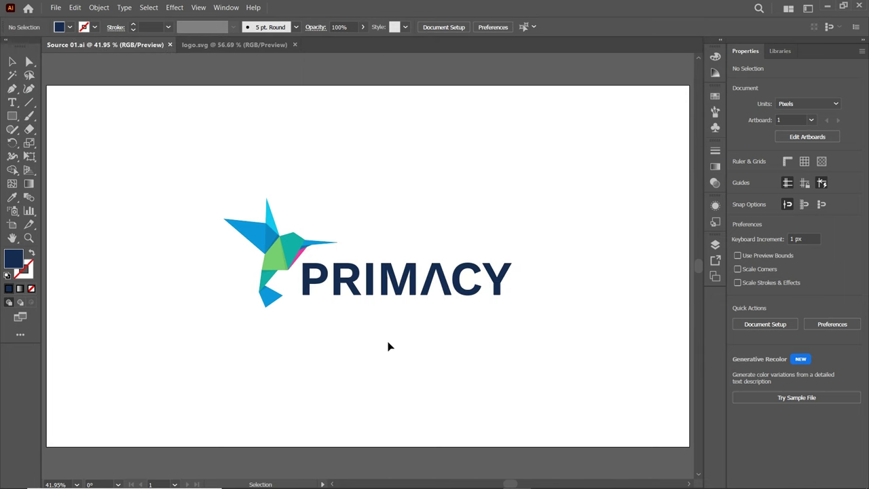
# Step: Save the logo in SVG format as Source 02, with the image location set to Embed
pyautogui.click(56, 8)
pyautogui.click(89, 111)
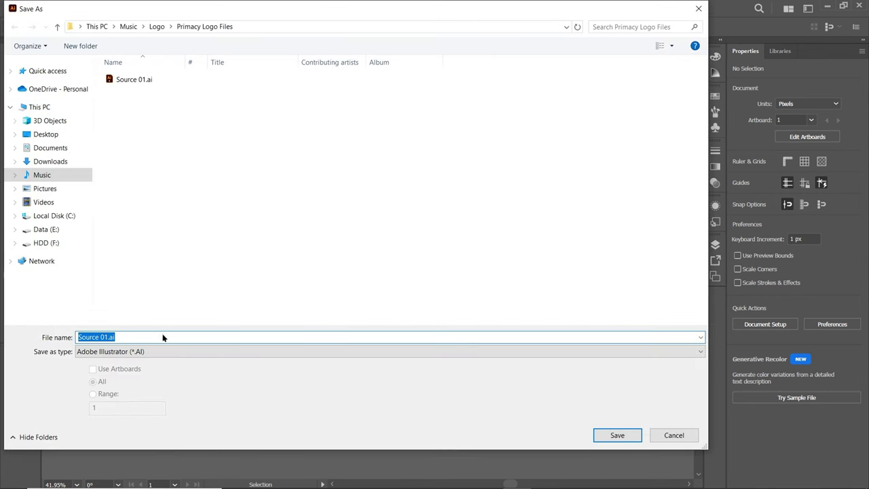
pyautogui.click(174, 352)
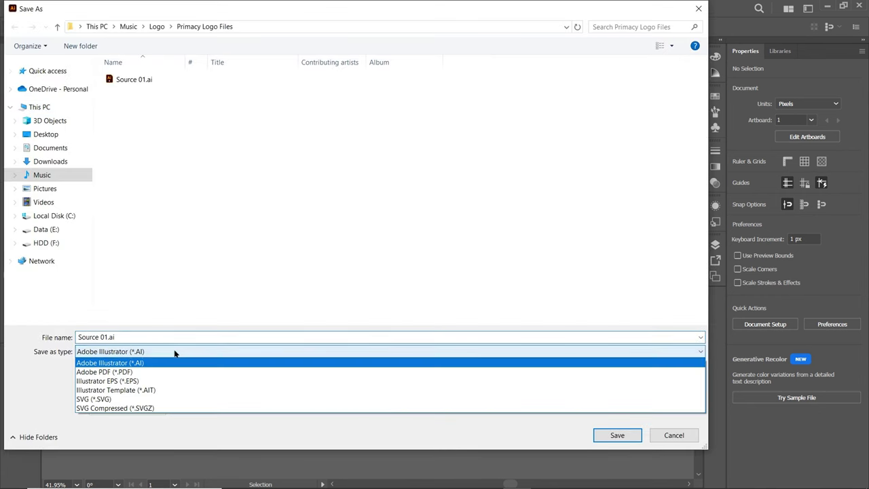
pyautogui.click(129, 399)
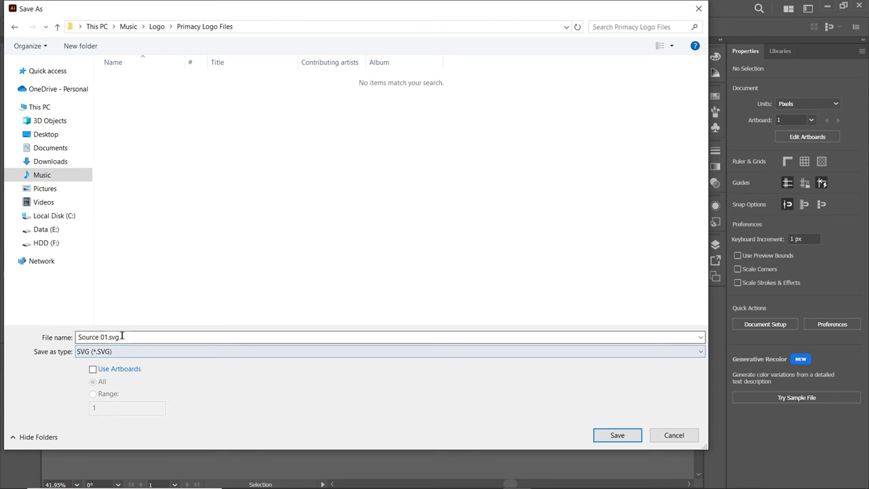
pyautogui.doubleClick(105, 337)
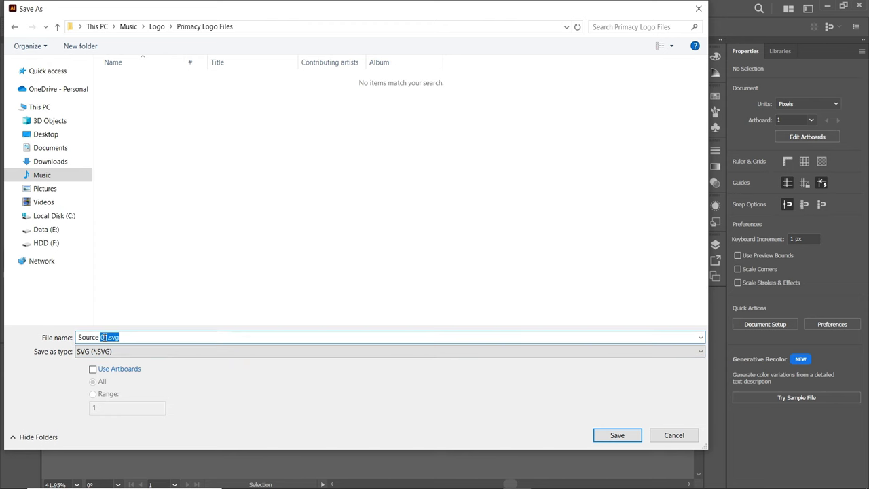
pyautogui.write('02')
pyautogui.press('Return')
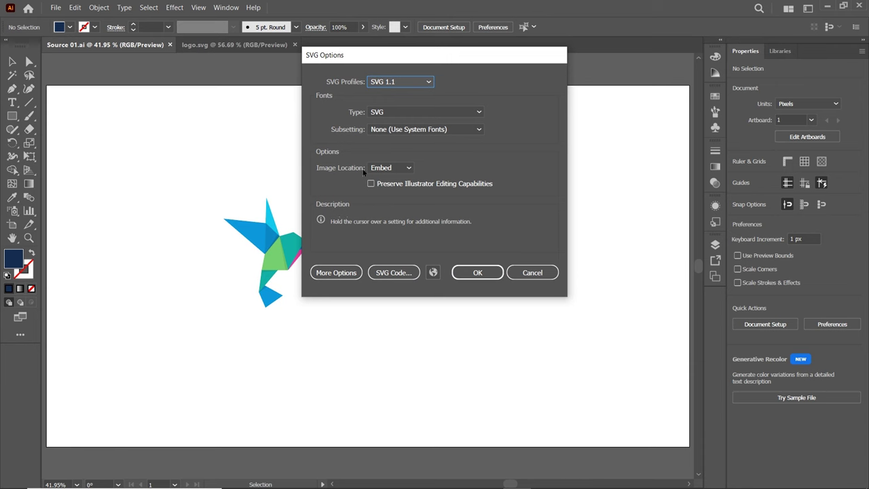
pyautogui.click(391, 168)
pyautogui.click(400, 181)
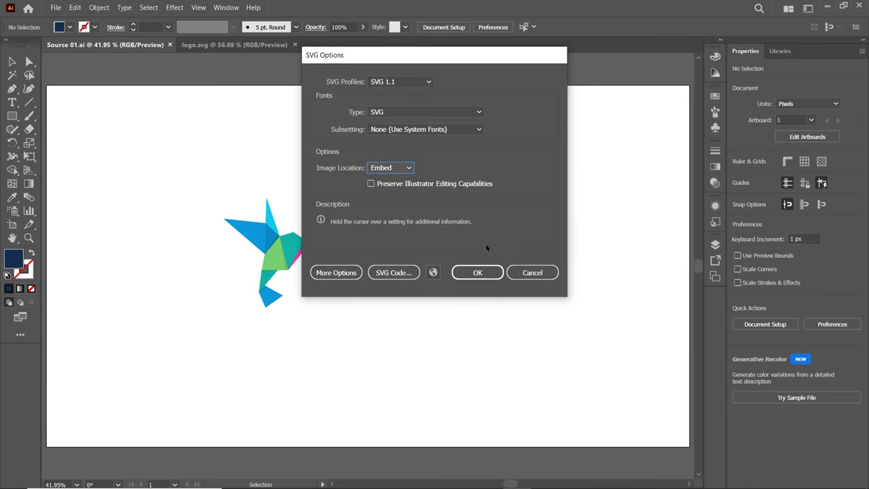
pyautogui.click(476, 272)
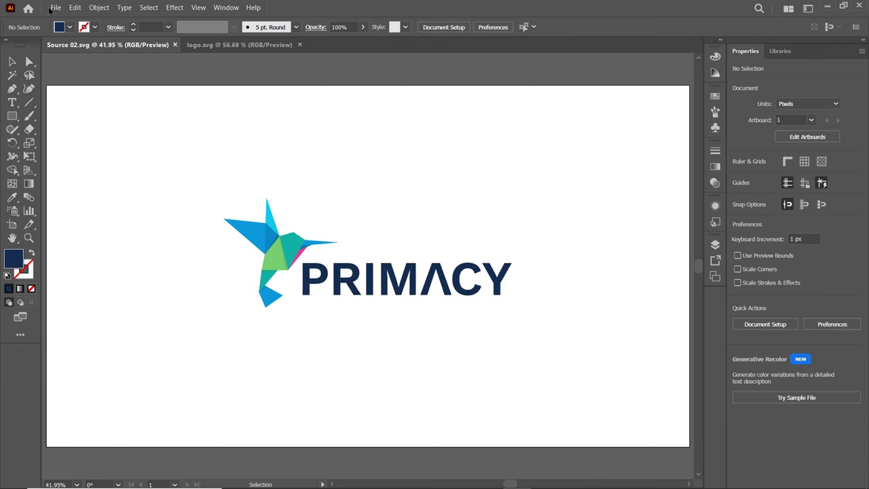
# Step: Save the logo in Illustrator EPS format as Vector with the default EPS options
pyautogui.click(55, 8)
pyautogui.click(87, 110)
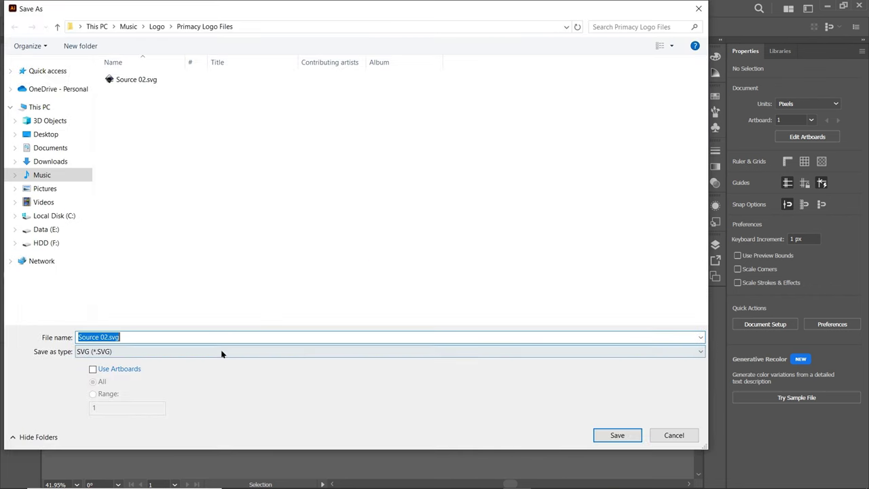
pyautogui.click(224, 351)
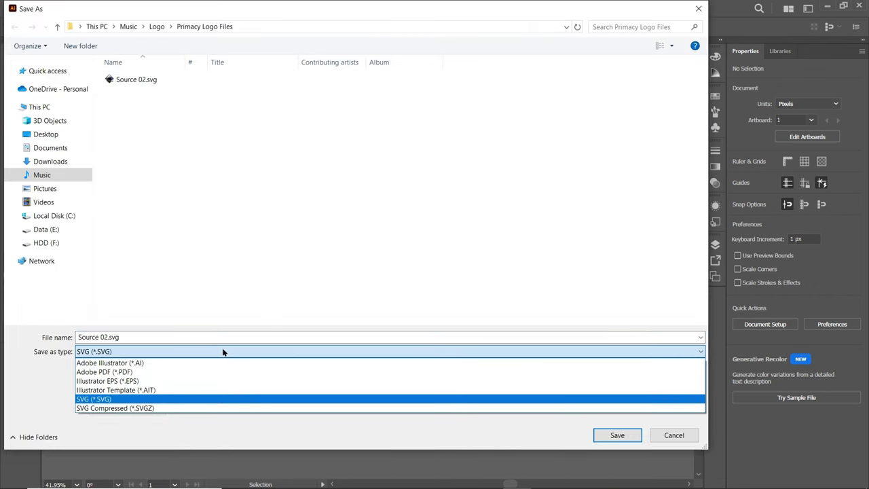
pyautogui.click(182, 381)
pyautogui.click(145, 338)
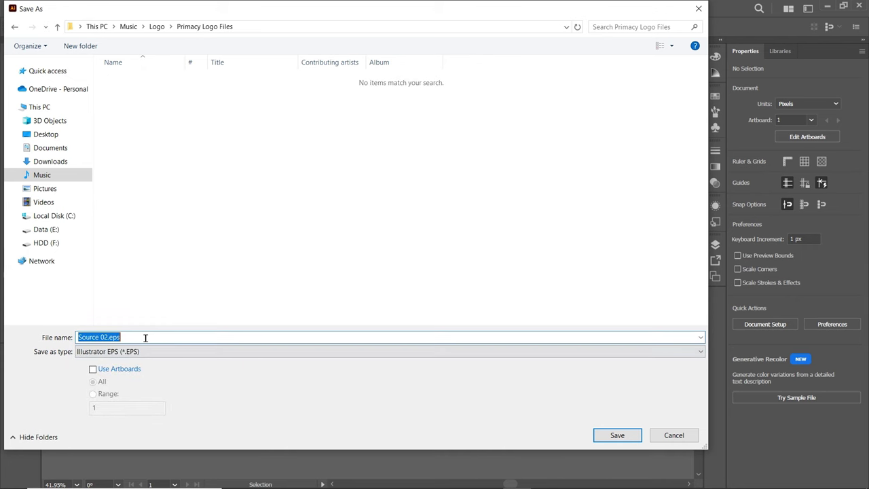
pyautogui.write('test')
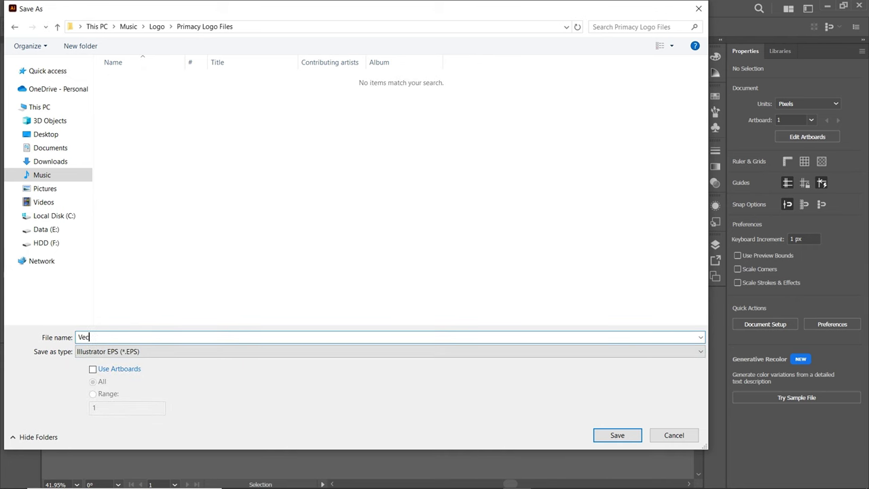
pyautogui.press('Return')
pyautogui.click(482, 396)
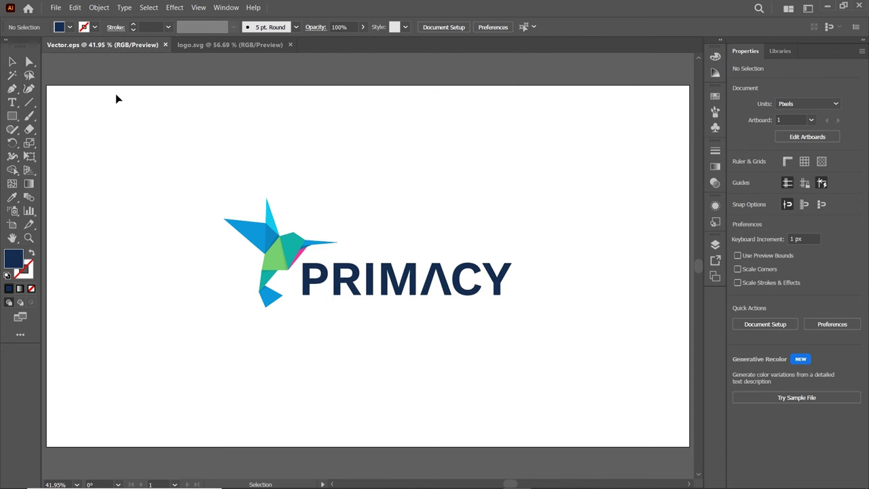
# Step: Save the logo in Adobe PDF format as Document using the Illustrator Default preset
pyautogui.click(55, 10)
pyautogui.click(80, 110)
pyautogui.click(151, 351)
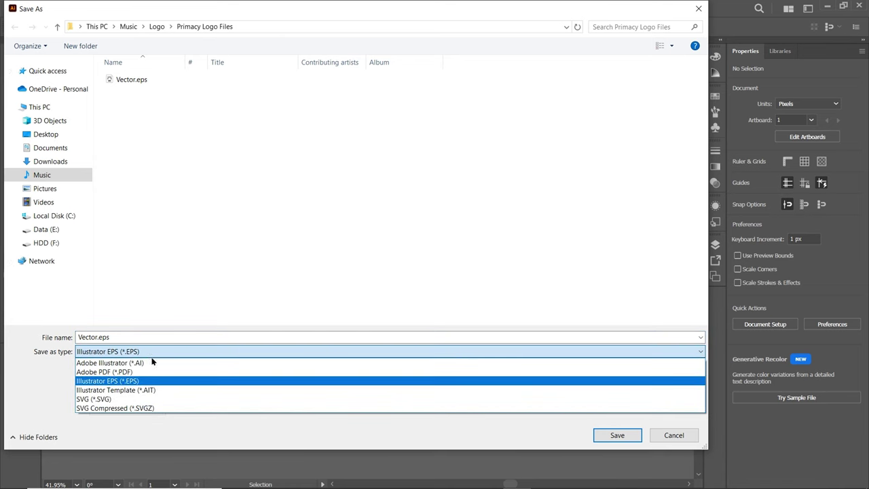
pyautogui.click(151, 372)
pyautogui.click(133, 338)
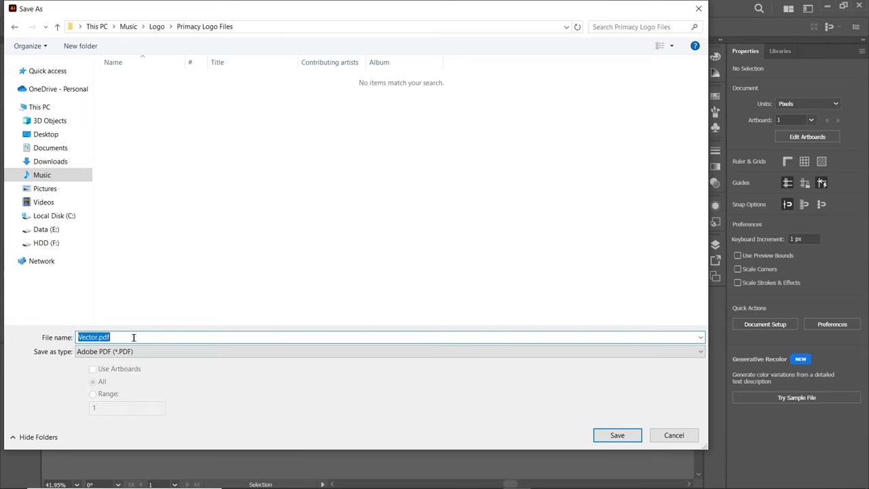
pyautogui.write('Document')
pyautogui.press('Return')
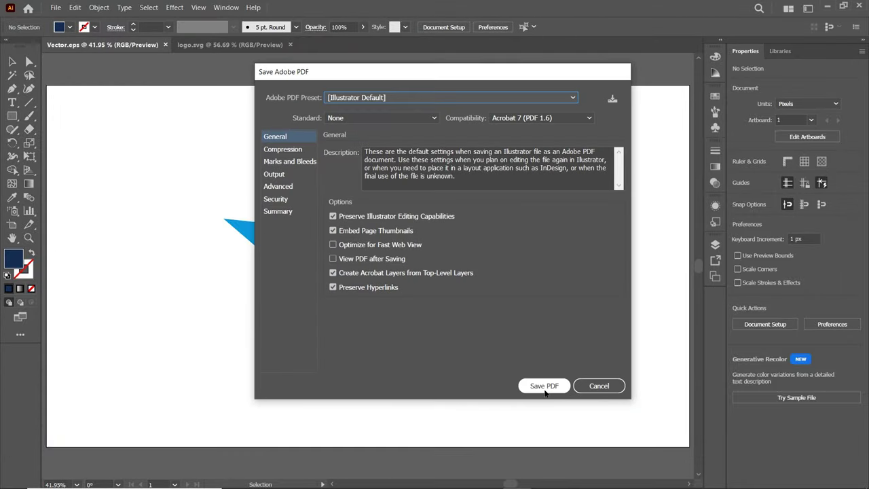
pyautogui.click(544, 390)
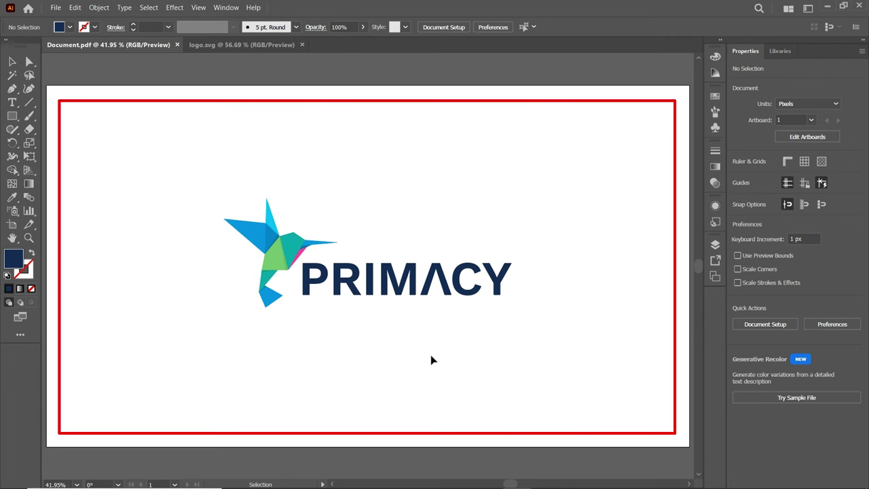
# Step: Export Artboard 1 for screens as a PNG at 1x scale and open the exported 1x folder
pyautogui.click(56, 7)
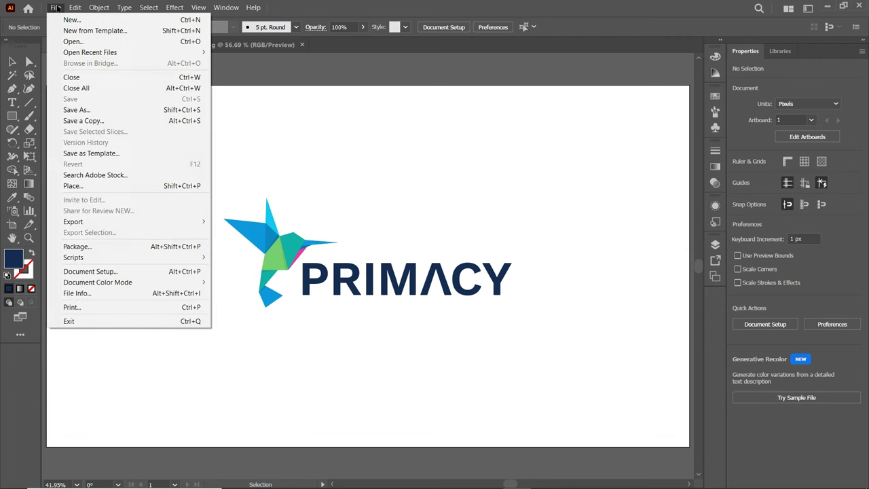
pyautogui.moveTo(123, 224)
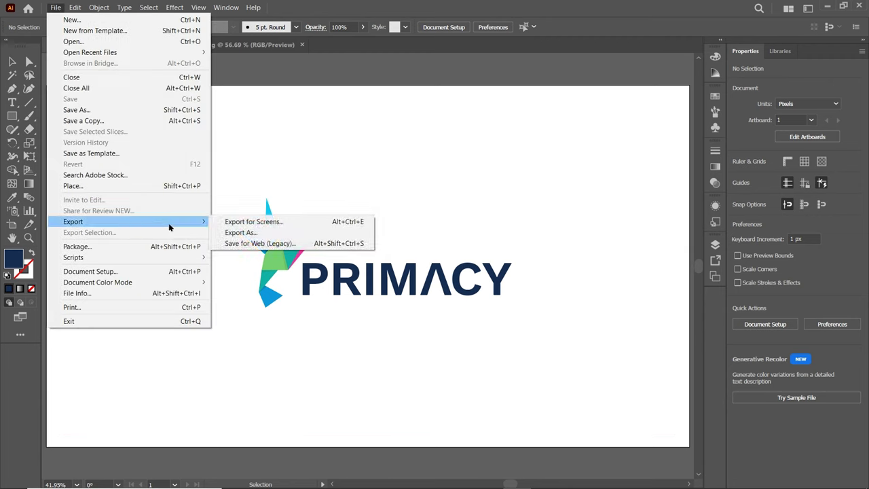
pyautogui.click(236, 224)
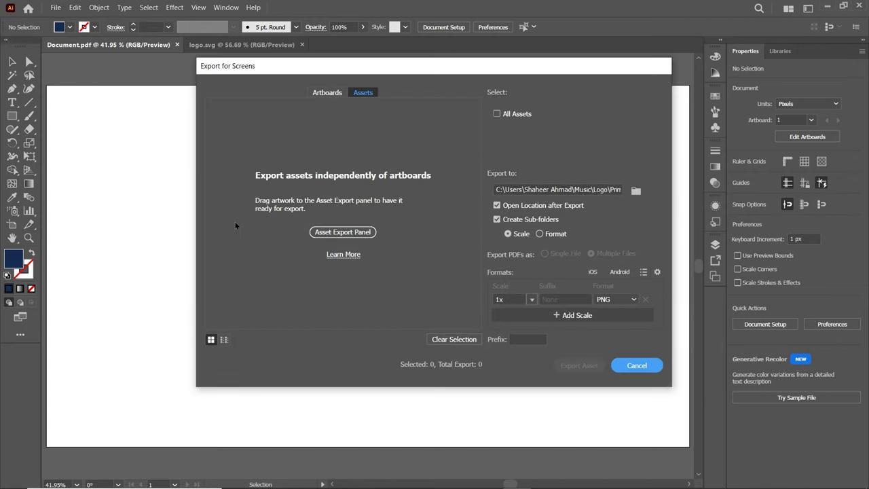
pyautogui.click(329, 93)
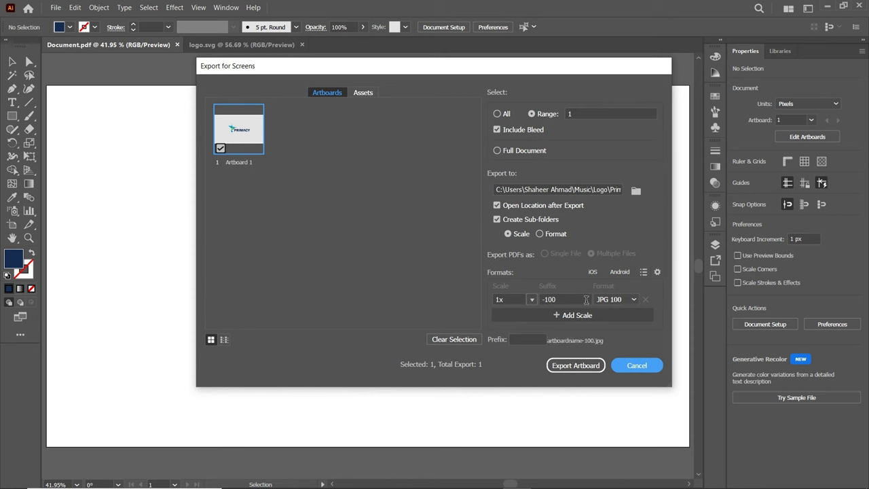
pyautogui.click(615, 299)
pyautogui.click(615, 313)
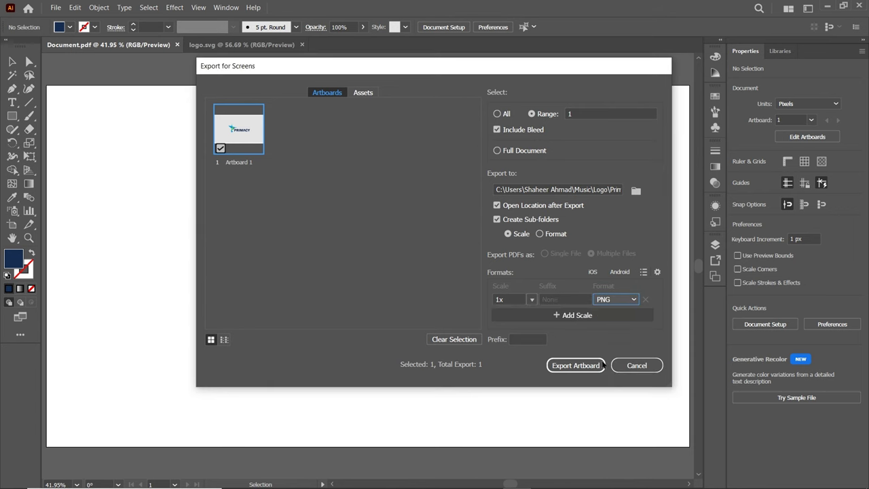
pyautogui.click(574, 366)
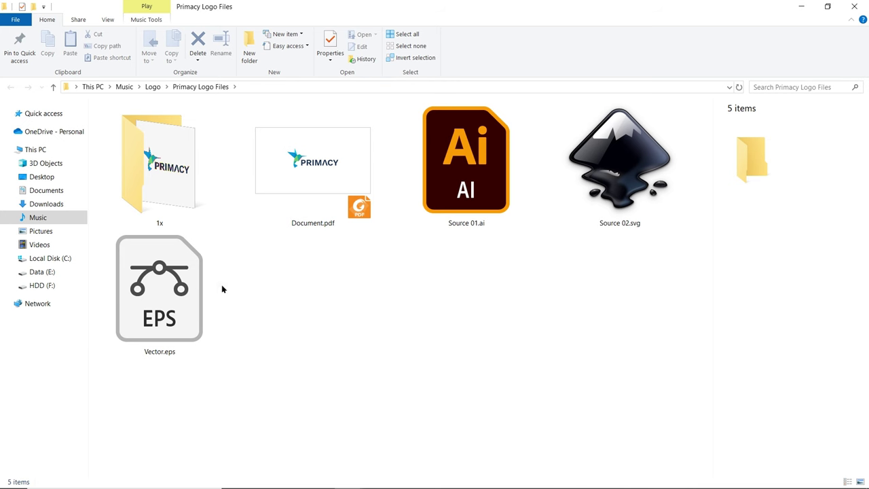
pyautogui.doubleClick(166, 197)
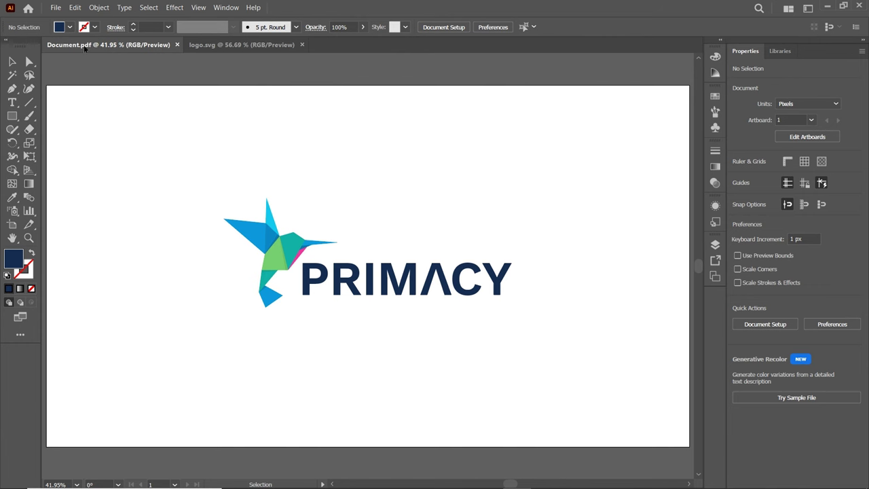
# Step: Export Artboard 1 for screens as JPG 100 at 1x scale and check the file in the 1x folder
pyautogui.click(56, 8)
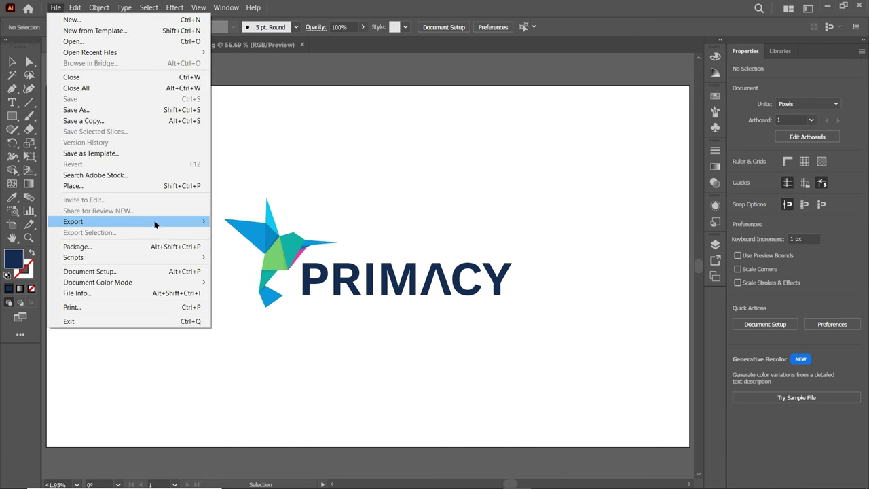
pyautogui.moveTo(155, 224)
pyautogui.click(237, 224)
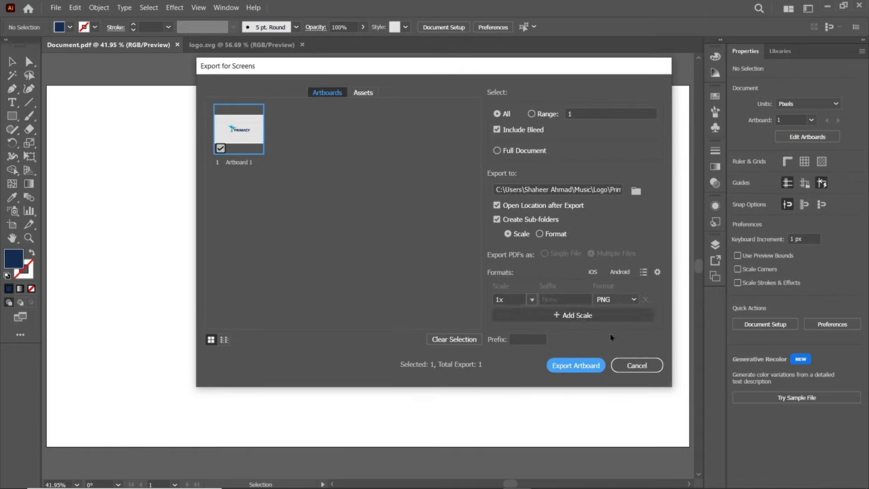
pyautogui.click(622, 299)
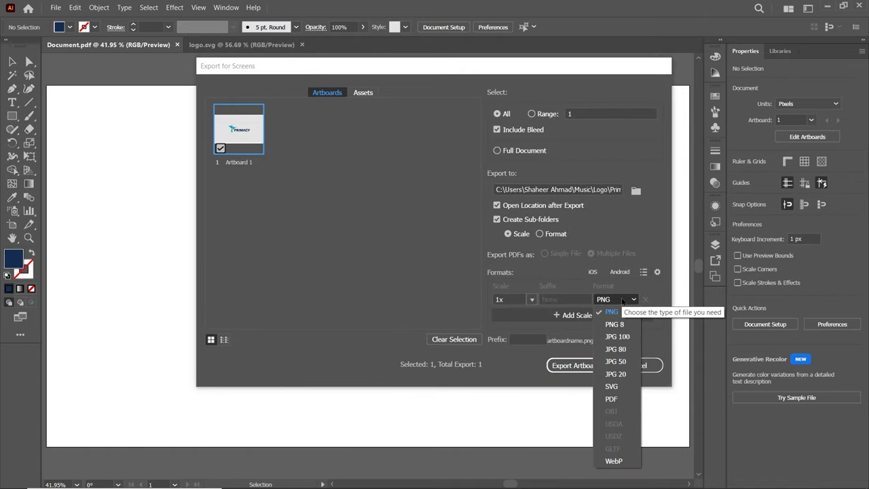
pyautogui.click(618, 337)
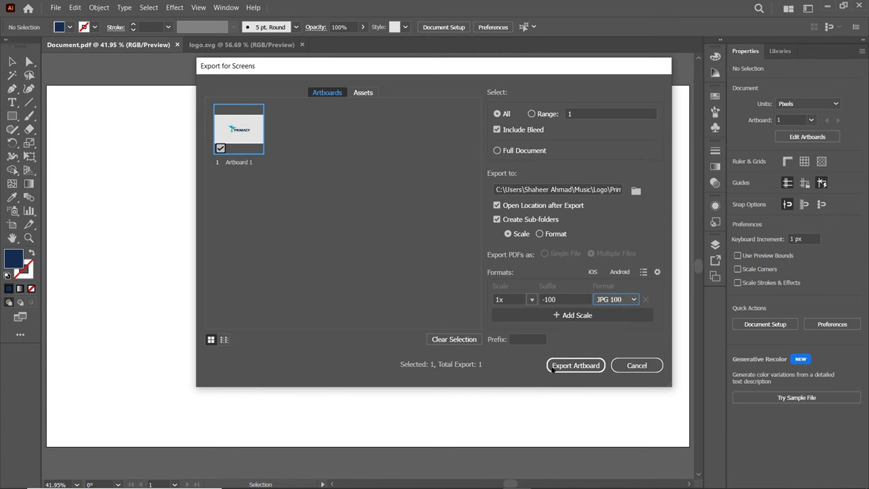
pyautogui.click(576, 368)
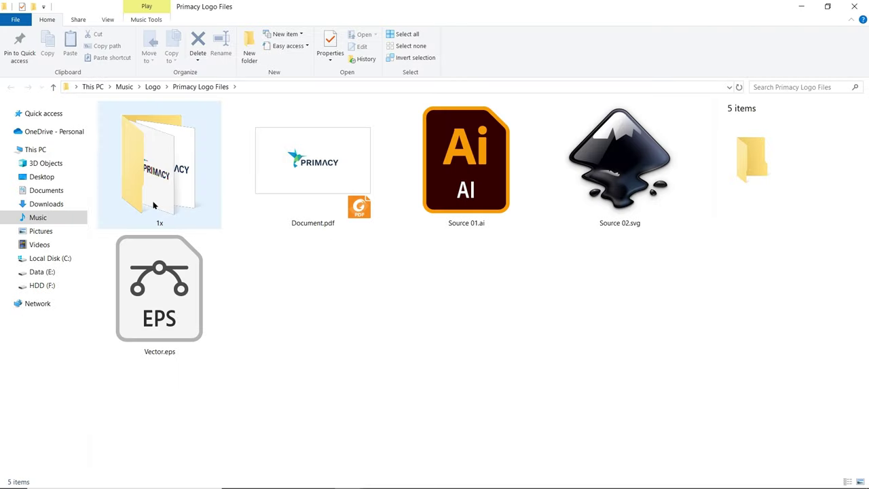
pyautogui.doubleClick(147, 193)
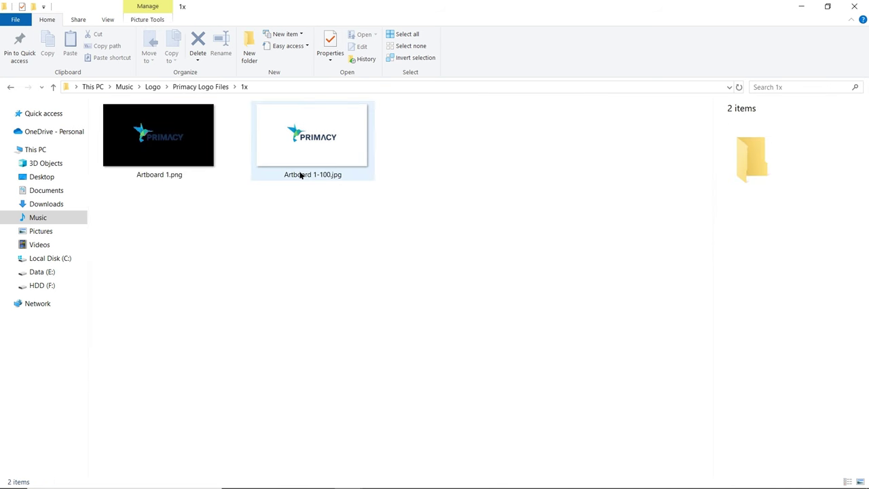
pyautogui.click(855, 6)
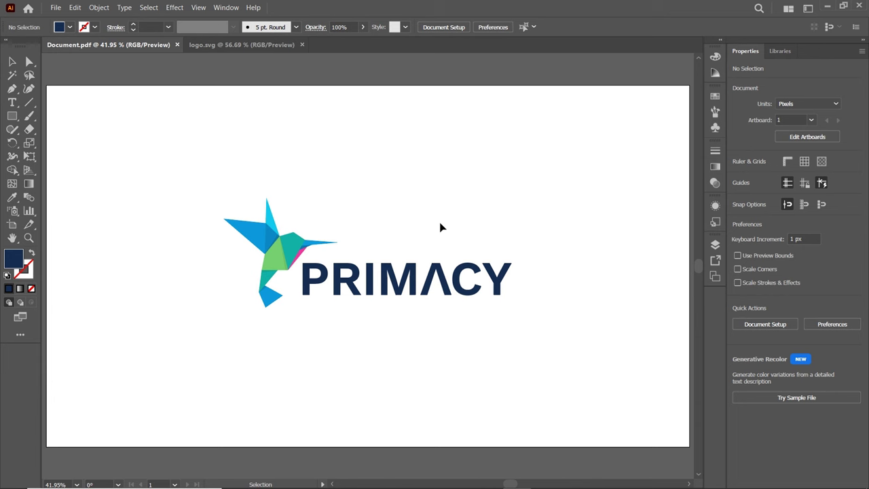
# Step: Export the logo into the 1x folder as a PNG named 01, at High (300 ppi) resolution with a transparent background
pyautogui.click(55, 8)
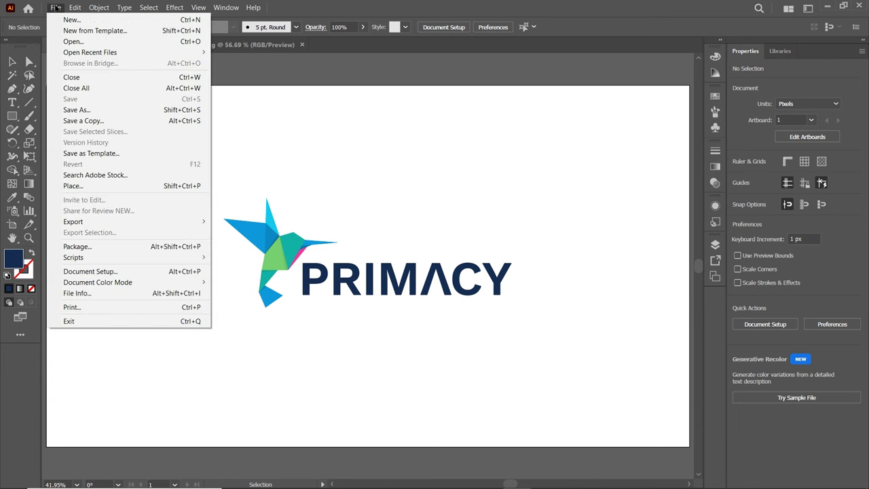
pyautogui.moveTo(155, 226)
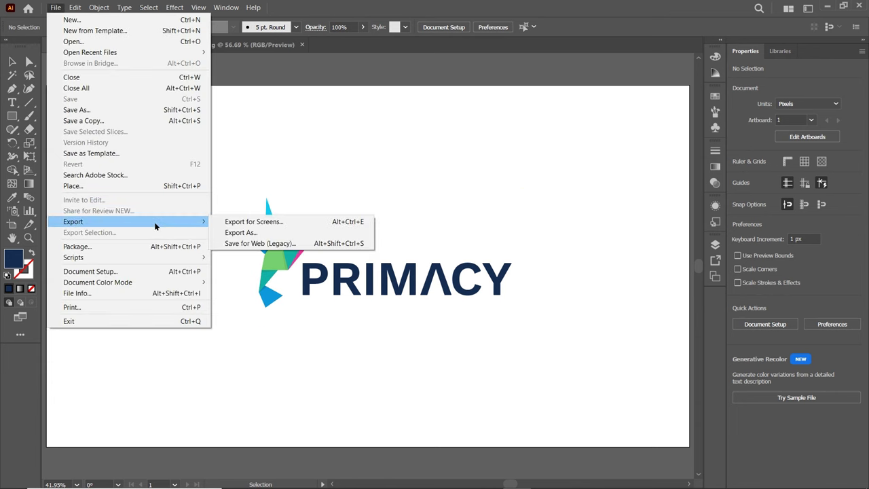
pyautogui.click(227, 234)
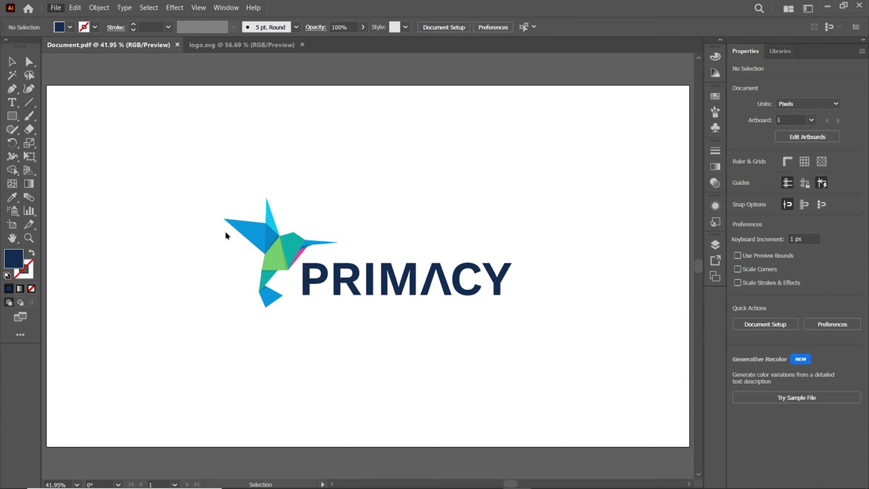
pyautogui.doubleClick(131, 89)
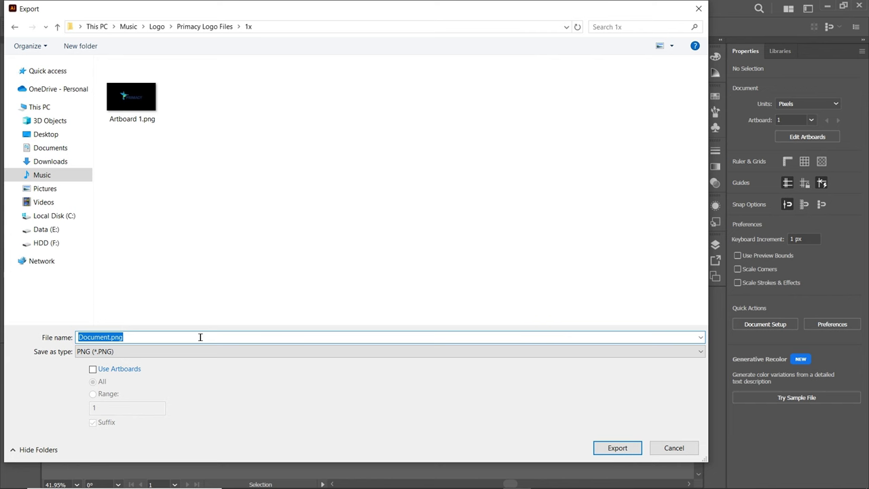
pyautogui.write('01')
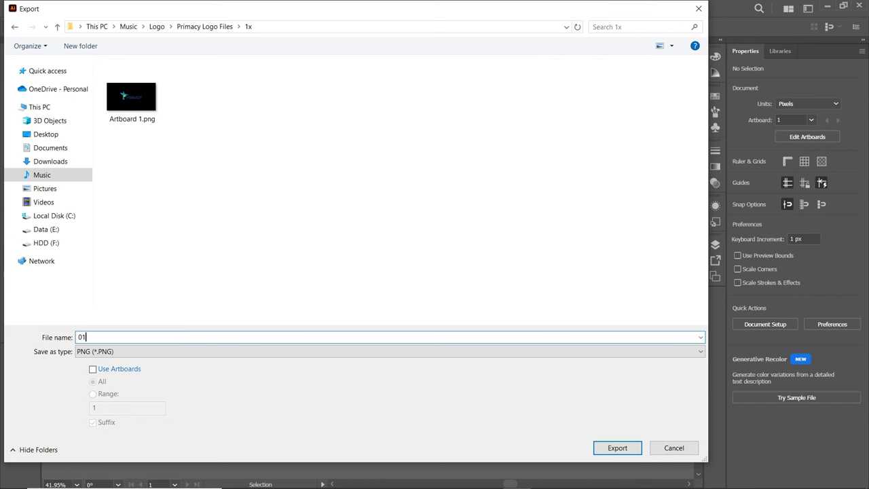
pyautogui.press('Return')
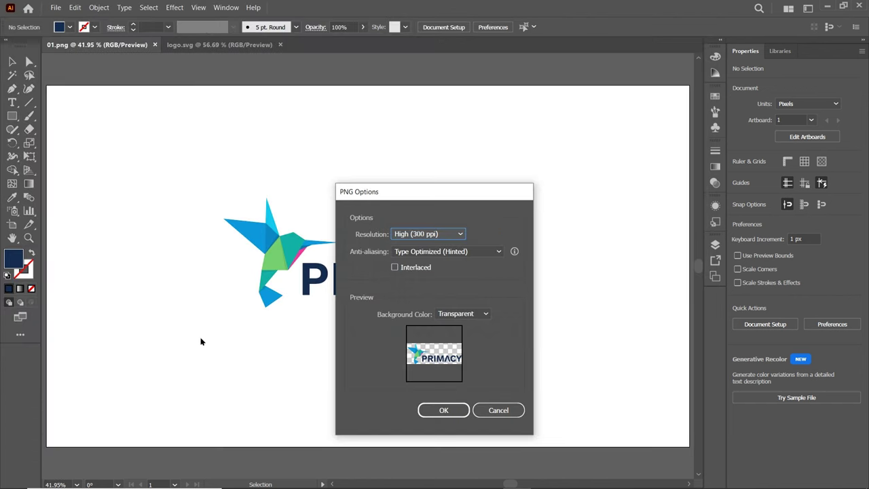
pyautogui.click(434, 234)
pyautogui.click(445, 309)
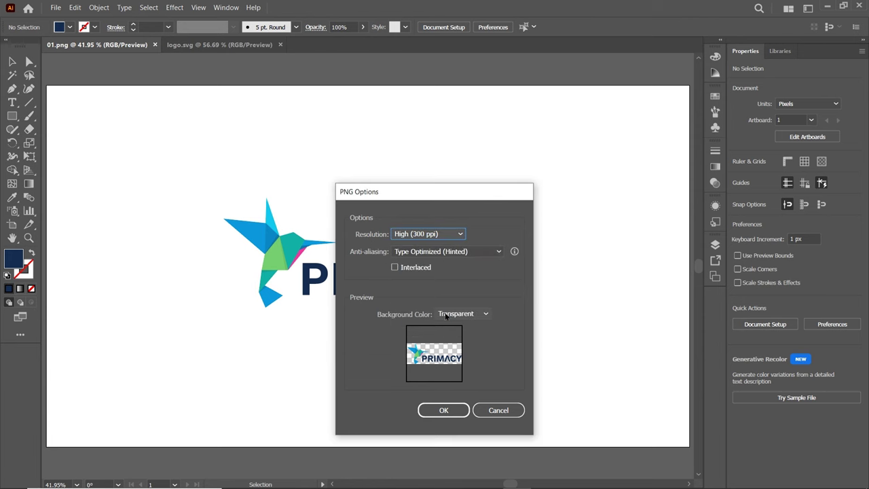
pyautogui.click(443, 411)
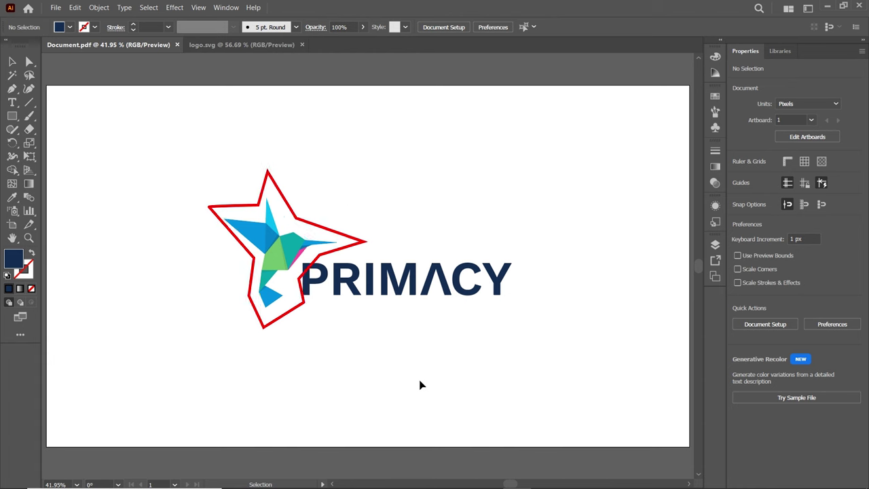
# Step: Export only the hummingbird symbol as a PNG asset at 1x scale
pyautogui.click(284, 253)
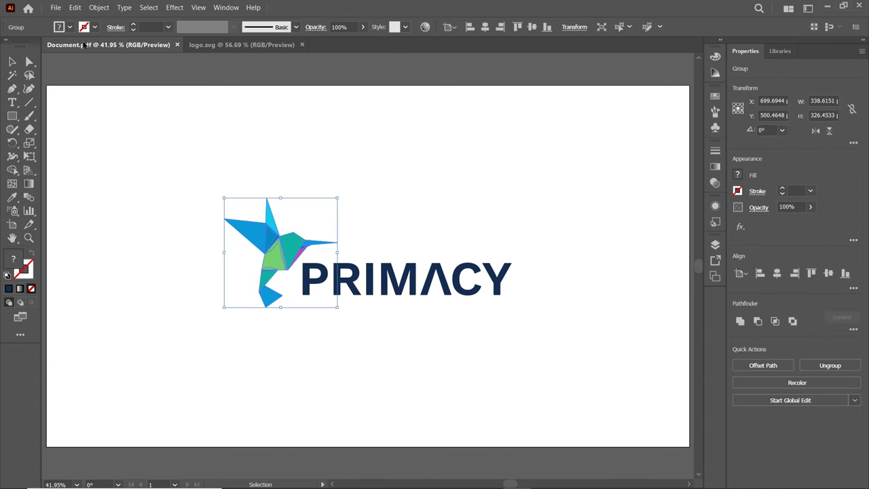
pyautogui.click(62, 9)
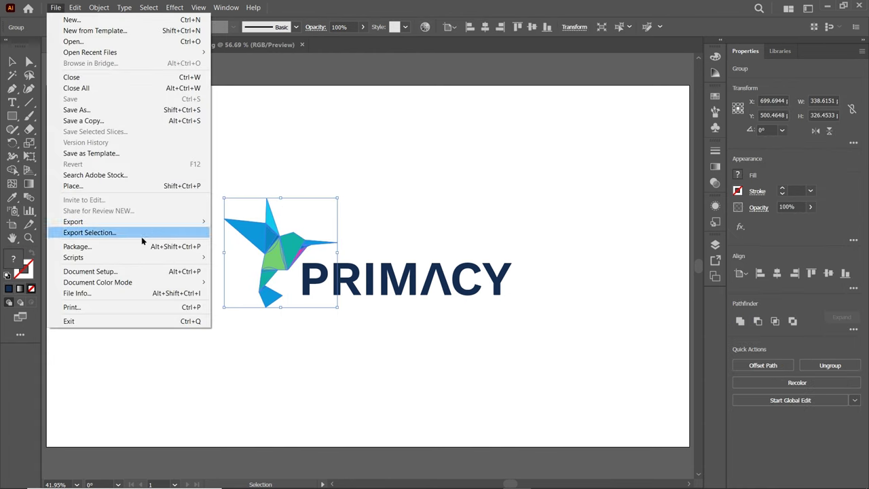
pyautogui.click(102, 232)
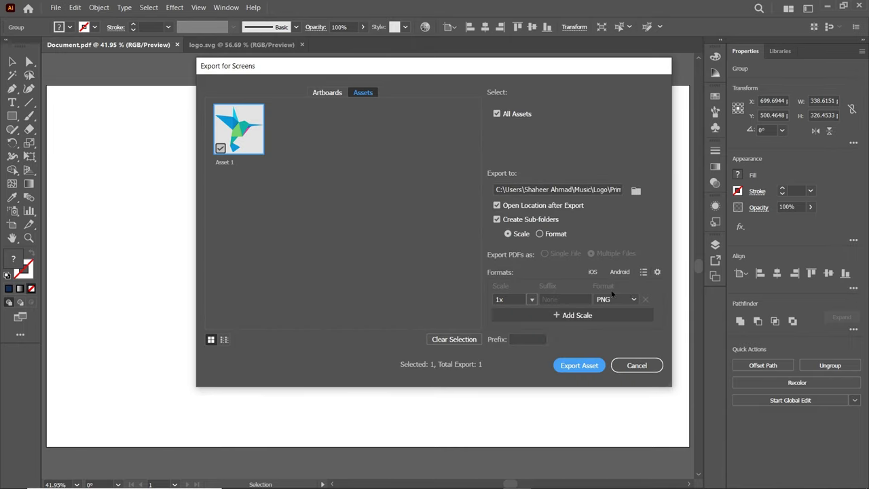
pyautogui.click(573, 366)
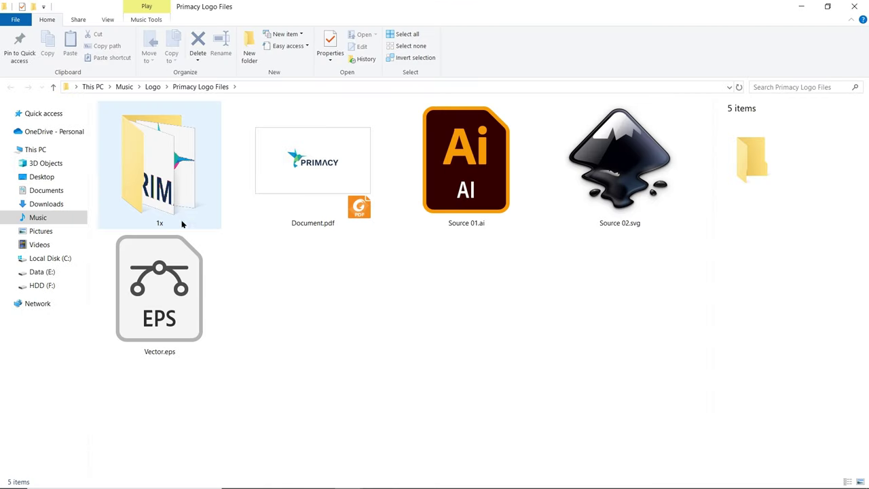
# Step: Rename the 1x folder in Primacy Logo Files as images
pyautogui.rightClick(171, 175)
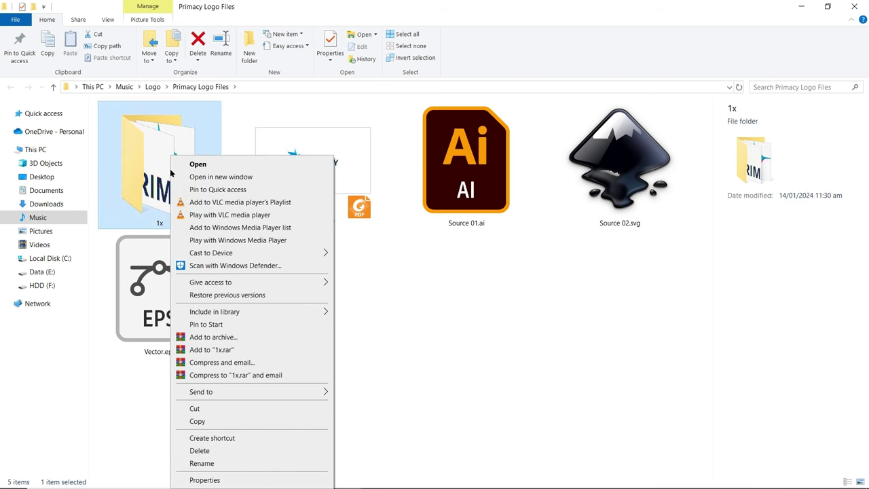
pyautogui.click(225, 466)
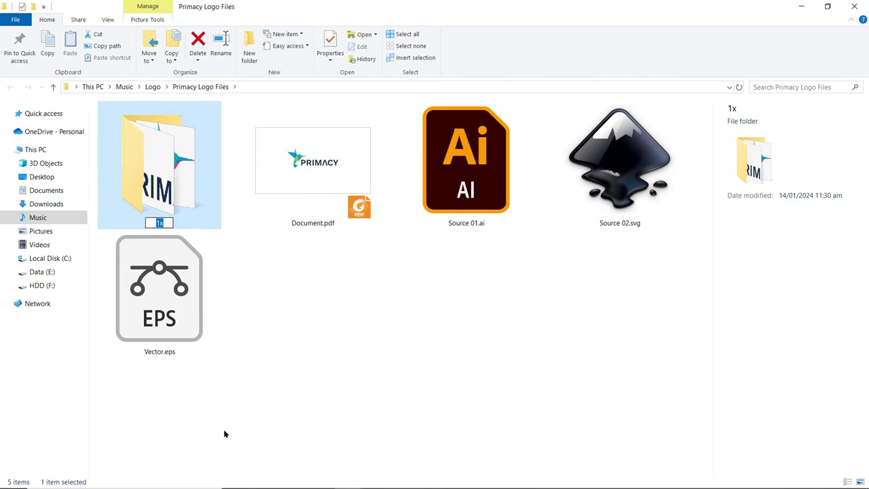
pyautogui.write('images')
pyautogui.press('Return')
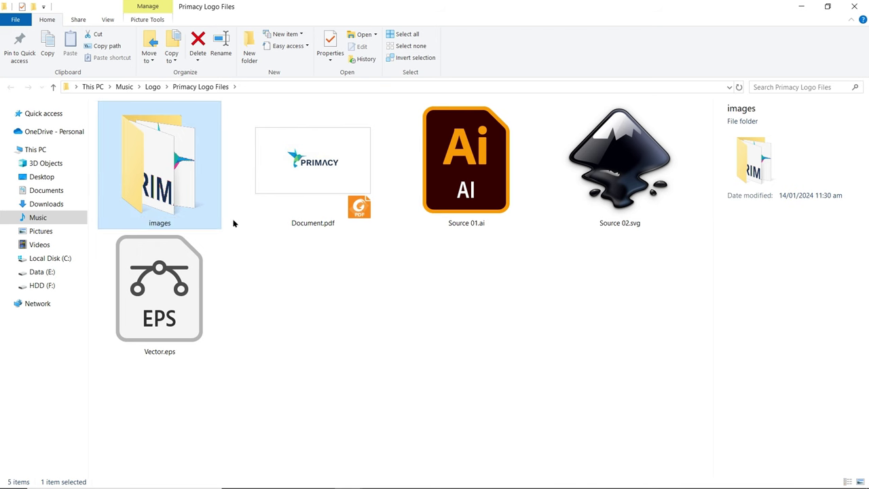
# Step: Compress the Primacy Logo Files folder into a ZIP archive named Primacy Logo Files.zip in the Logo folder
pyautogui.click(154, 91)
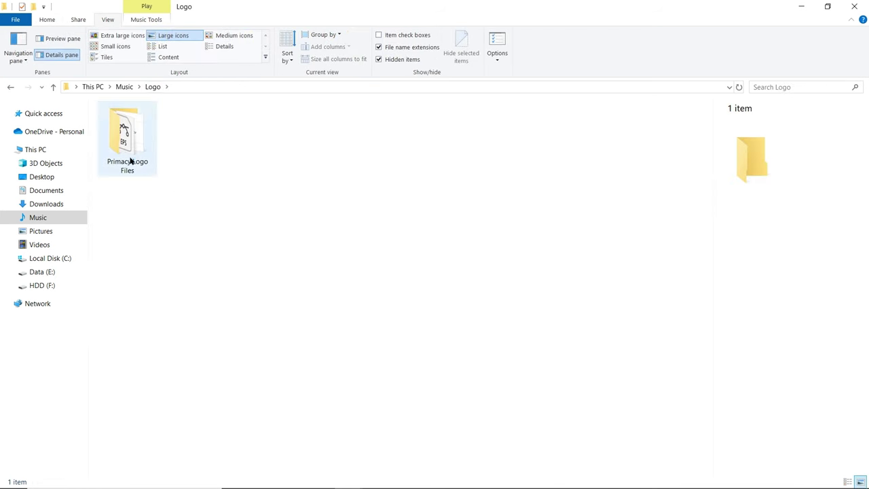
pyautogui.rightClick(129, 158)
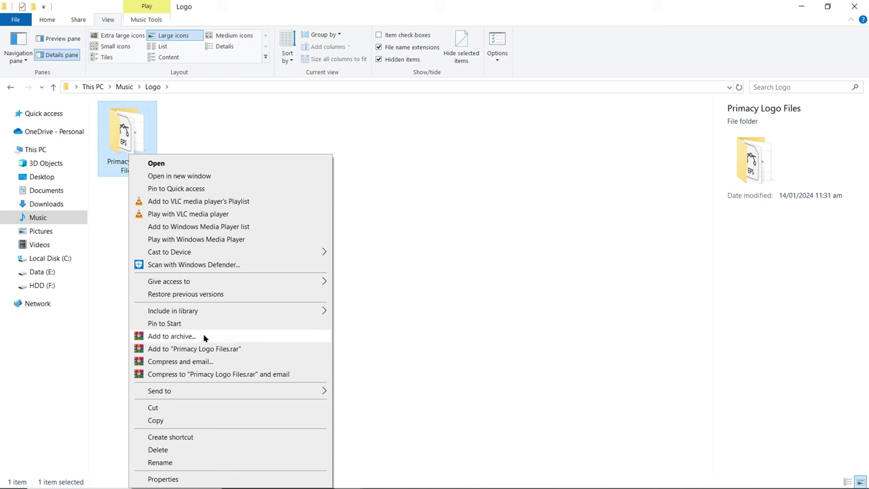
pyautogui.click(203, 335)
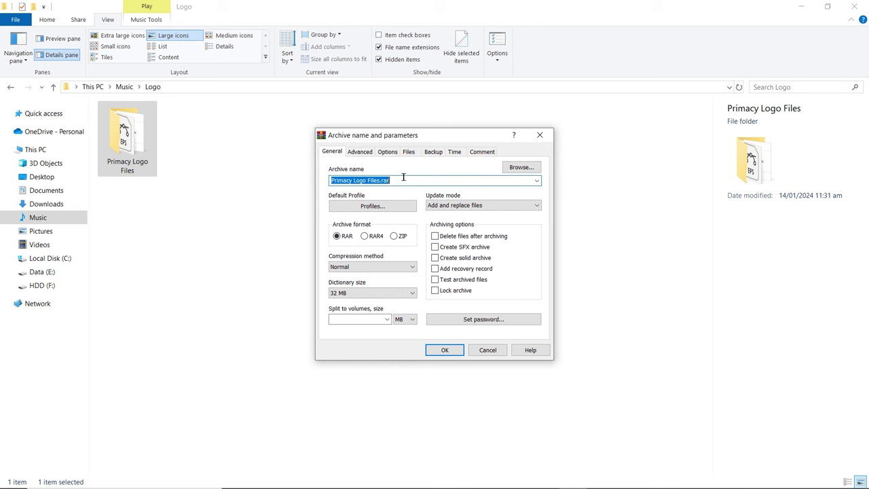
pyautogui.click(394, 236)
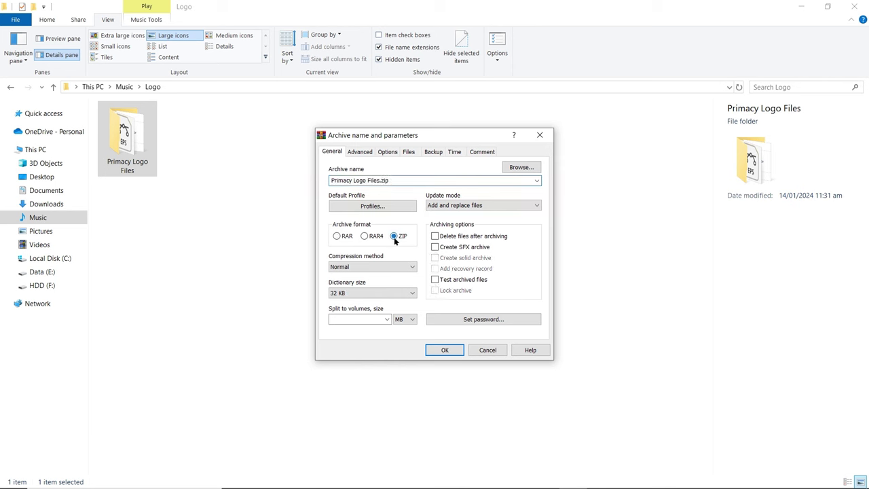
pyautogui.click(445, 350)
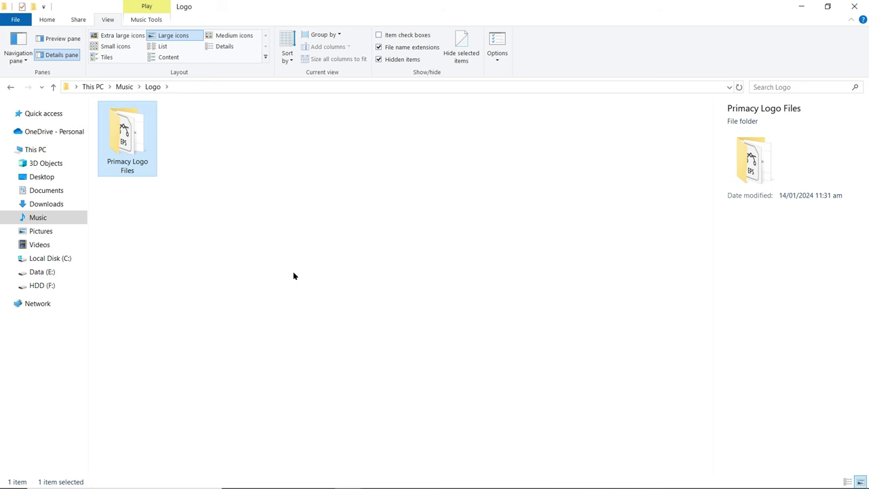